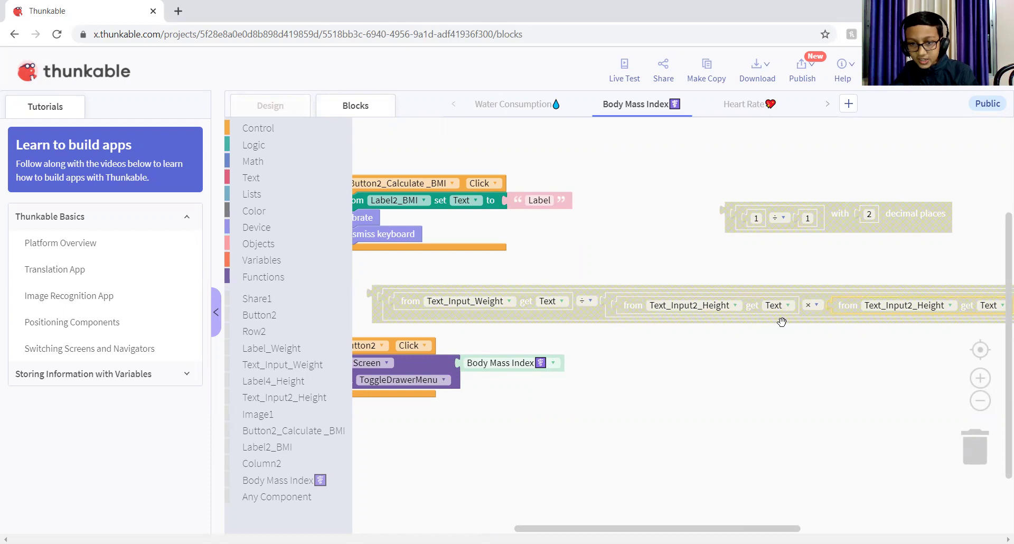
- Delete the detached 1 ÷ 1 rounding block and attach the weight-and-height BMI formula to Label2_BMI's set Text block
click(722, 201)
key(Delete)
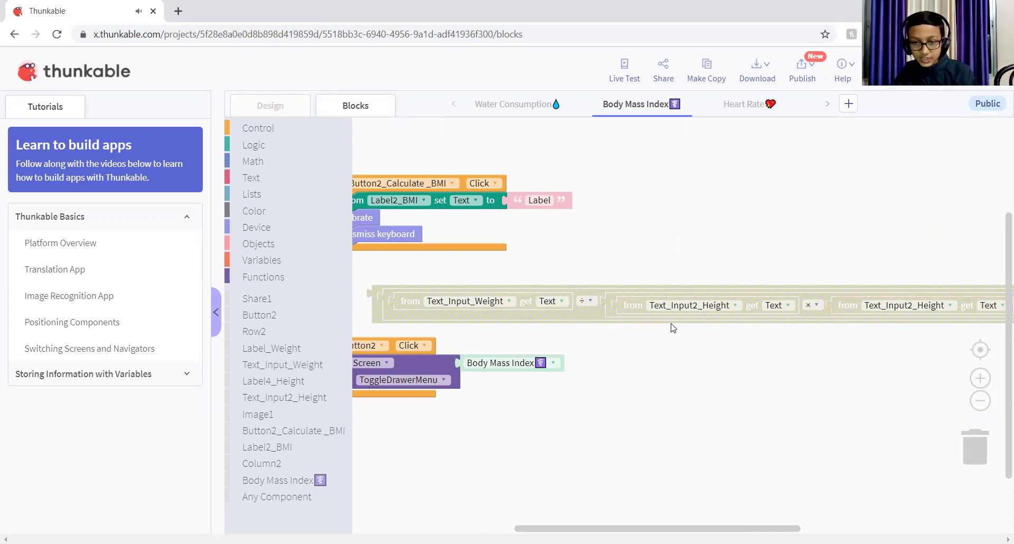
drag(672, 328, 676, 324)
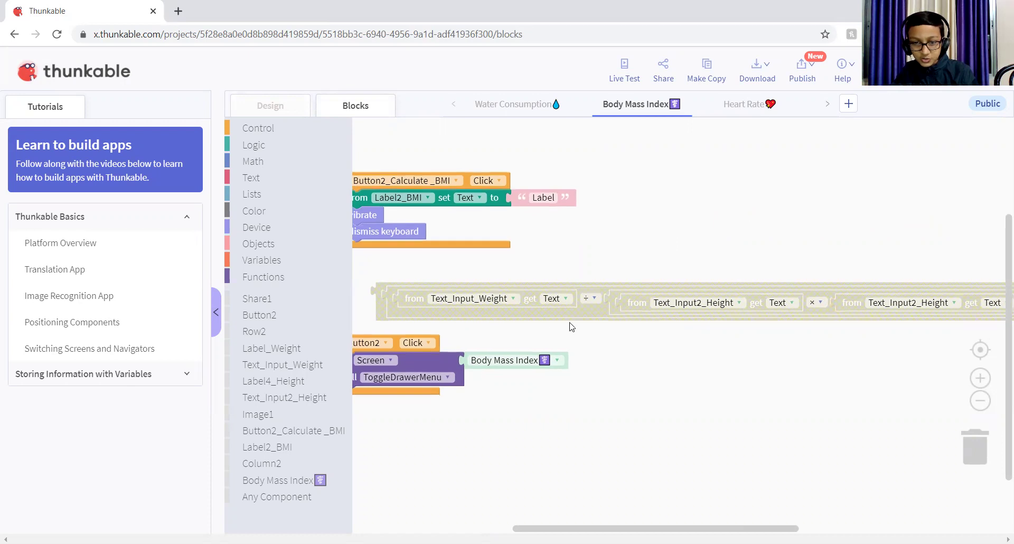
drag(376, 305, 520, 209)
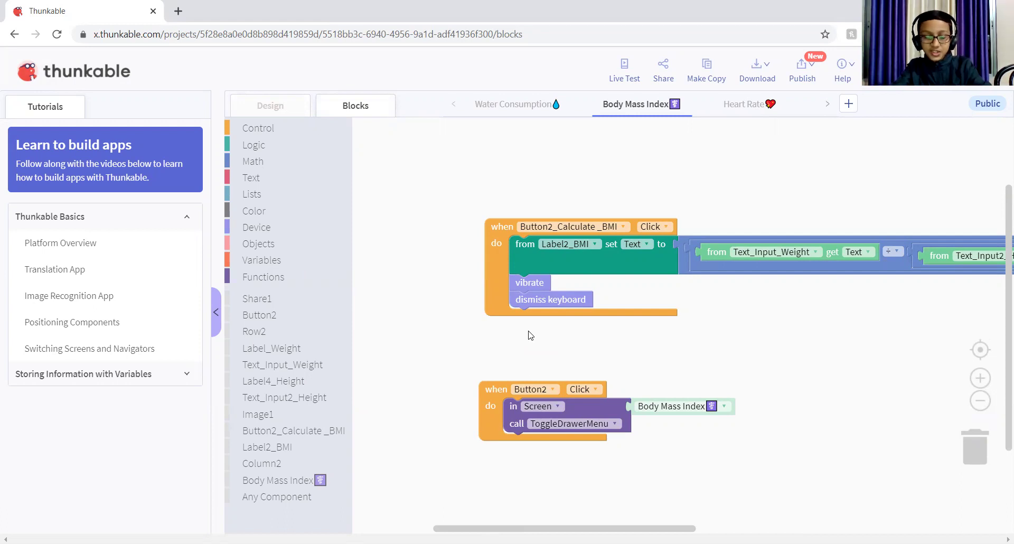
- Move the Button2 Click block group up, directly beneath the Button2_Calculate_BMI Click group
drag(488, 410, 493, 369)
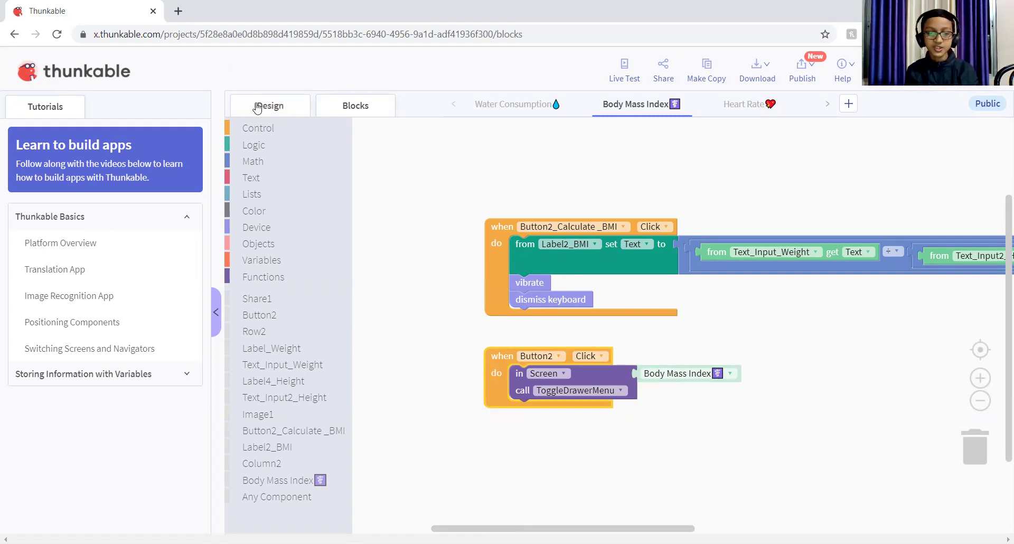
click(287, 495)
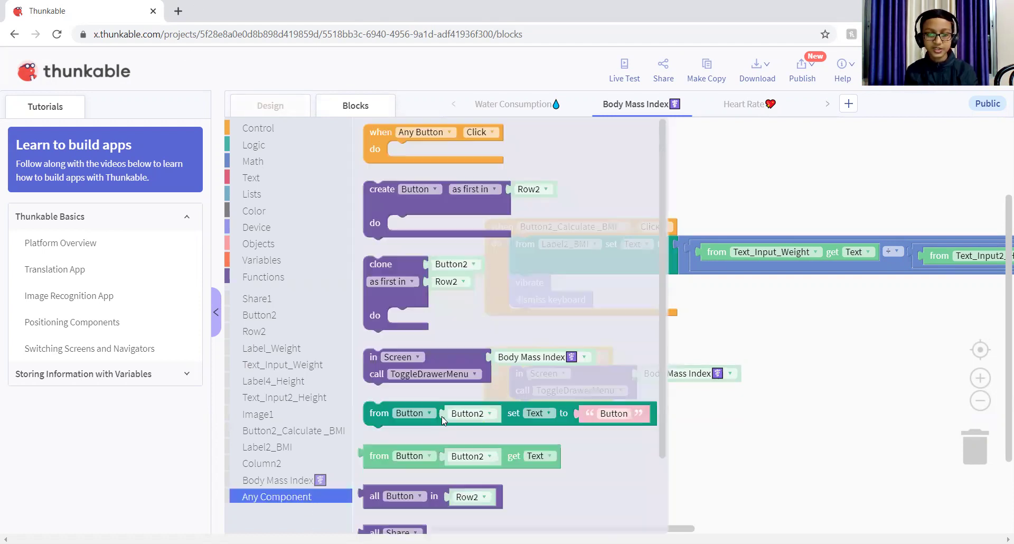
click(710, 484)
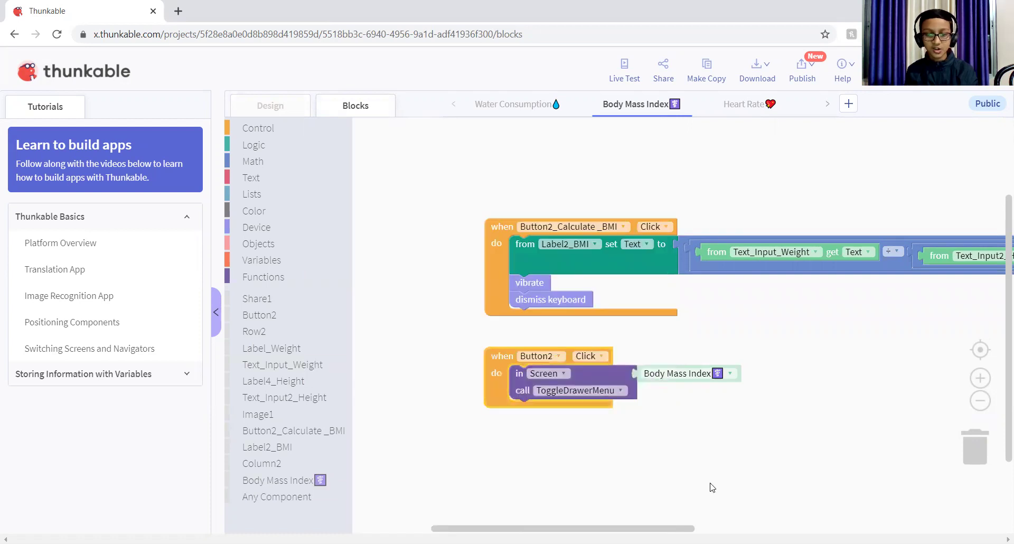
- Return to the design view and collapse the Water Consumption and Body Mass Index screens in the component tree
click(280, 110)
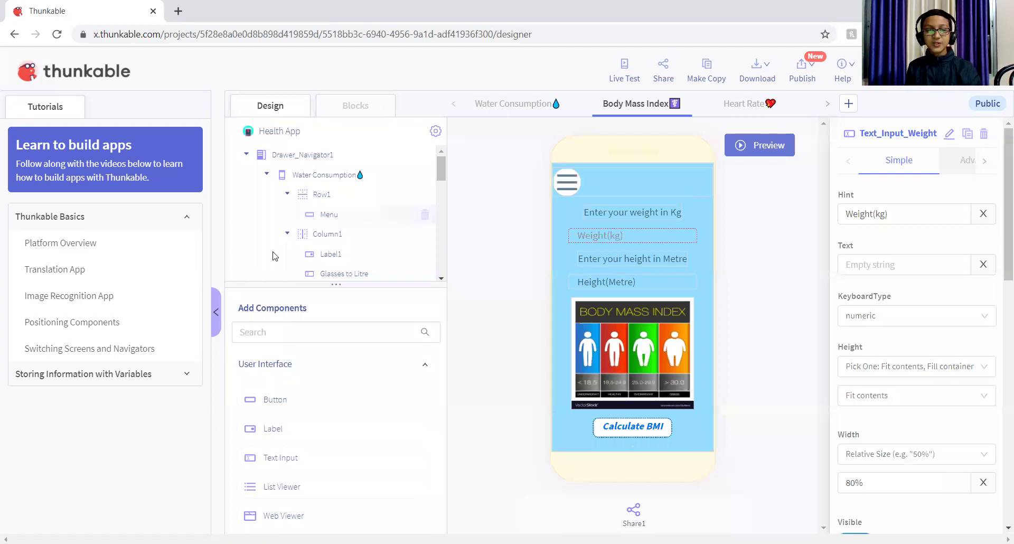
click(267, 175)
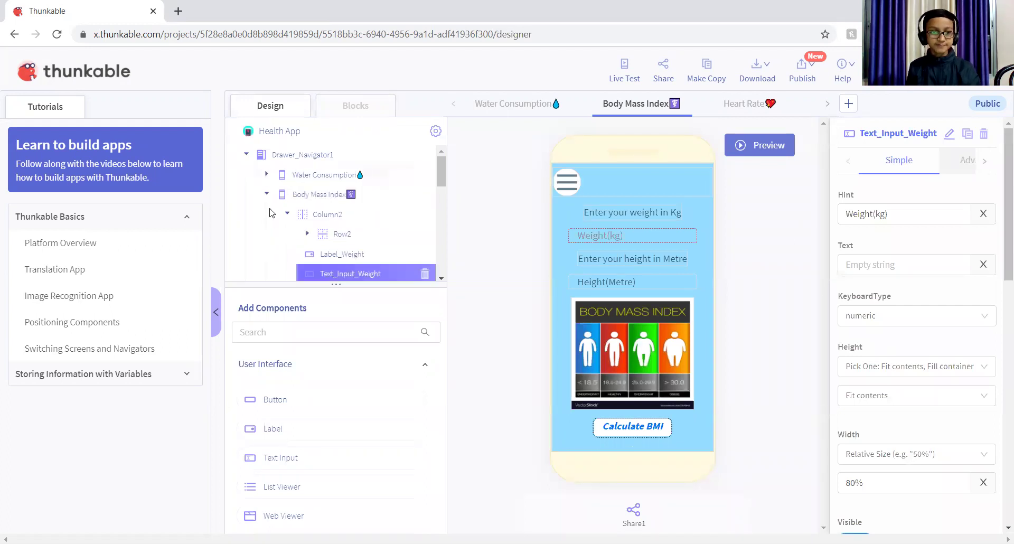
click(266, 194)
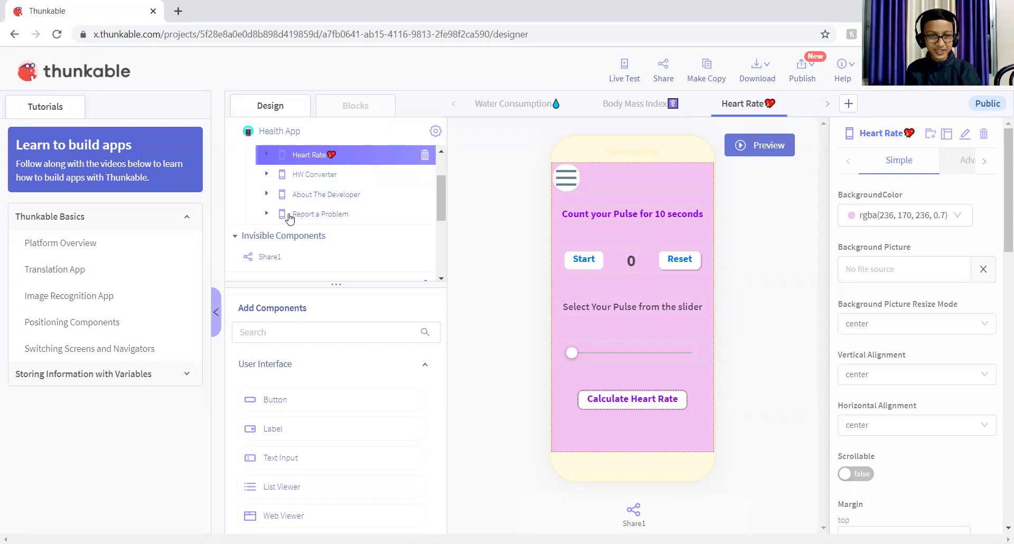
- Expand the Heart Rate screen and Column3 in the component tree, and inspect the menu row, Row5
click(267, 155)
click(288, 175)
click(287, 194)
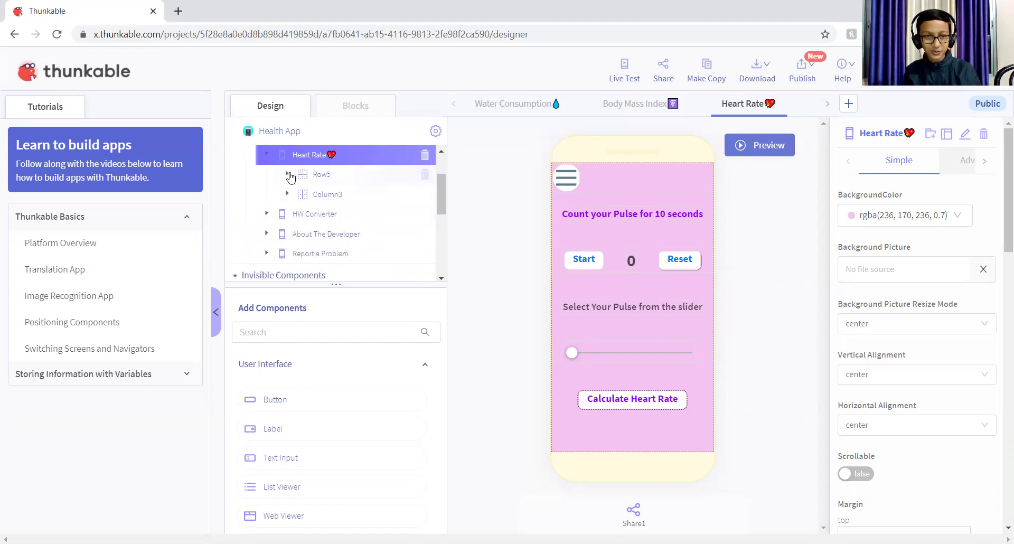
click(628, 188)
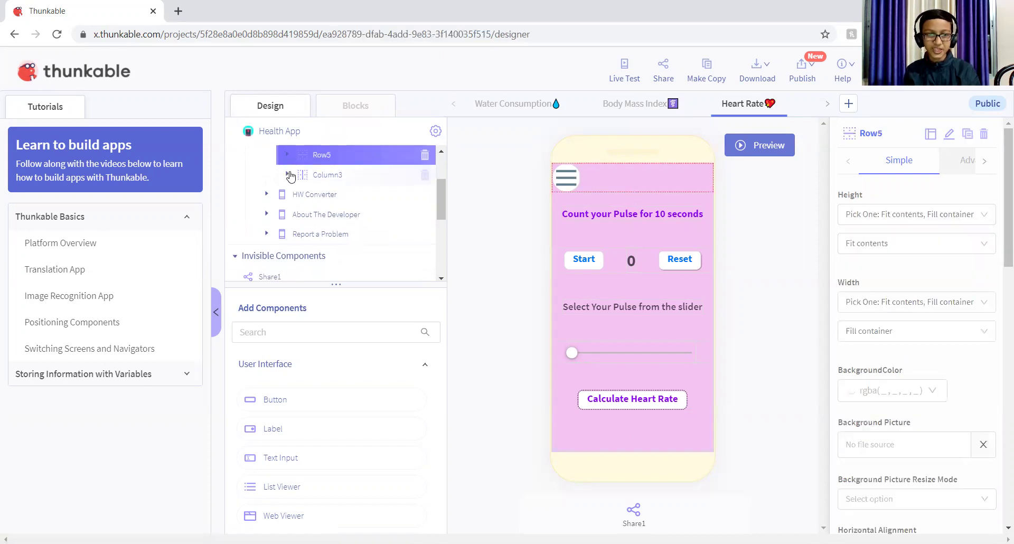
click(287, 175)
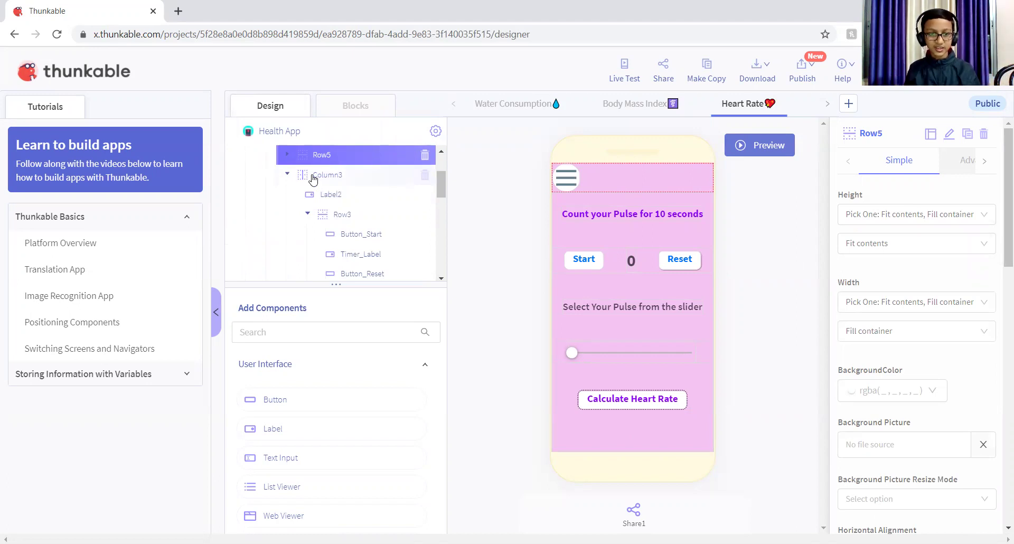
- Try center as Column3's vertical alignment and restore it to space-around
click(312, 176)
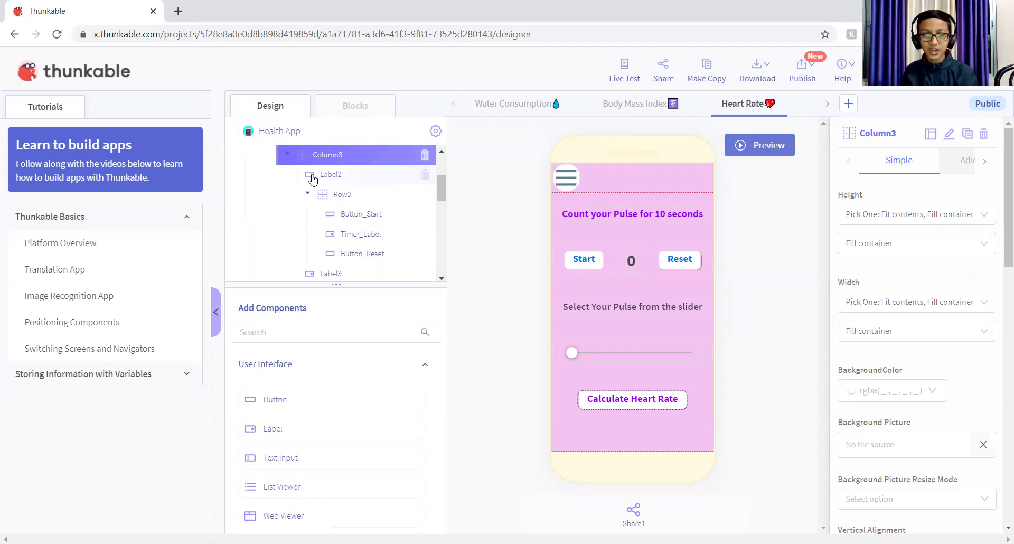
scroll(983, 385, down, 8)
scroll(983, 385, up, 3)
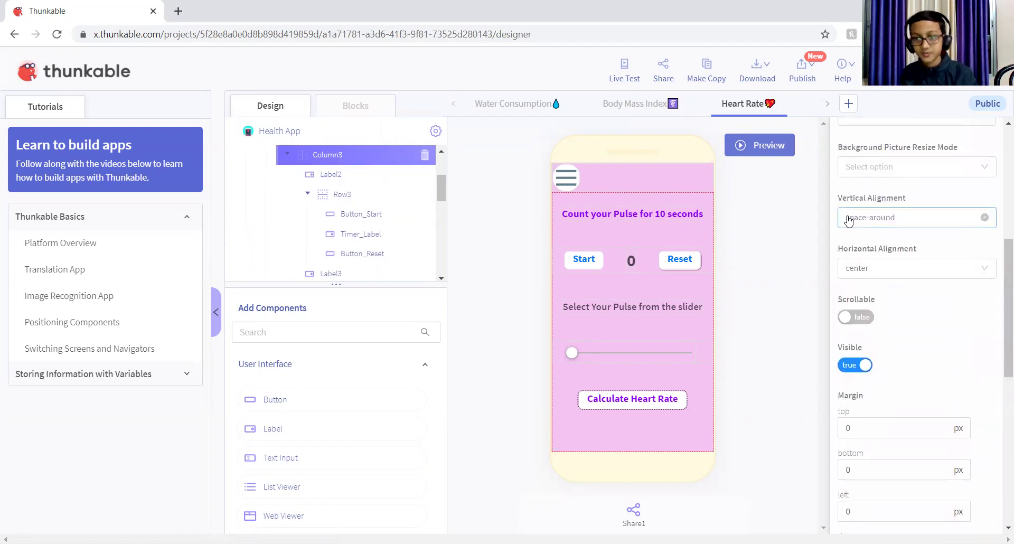
click(849, 220)
click(857, 282)
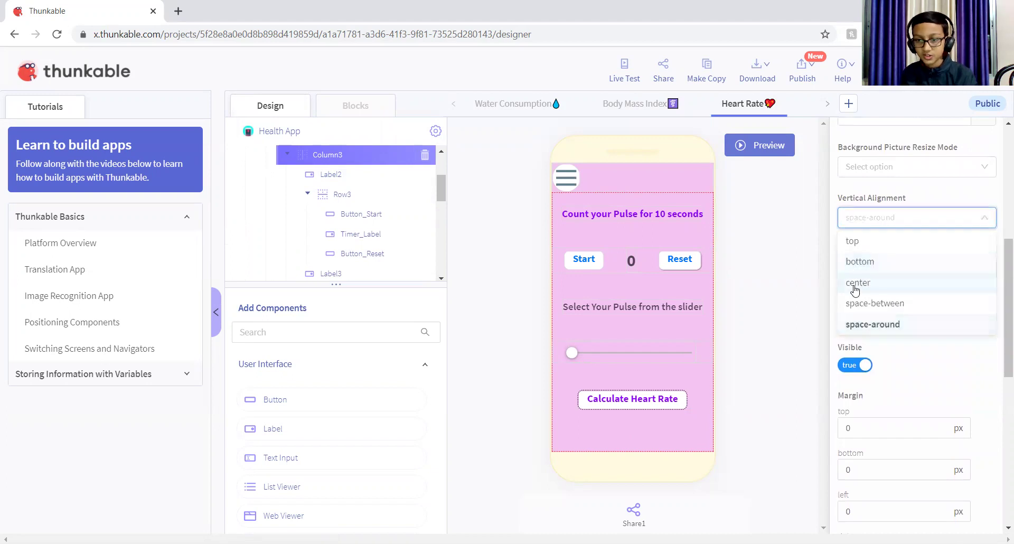
click(863, 220)
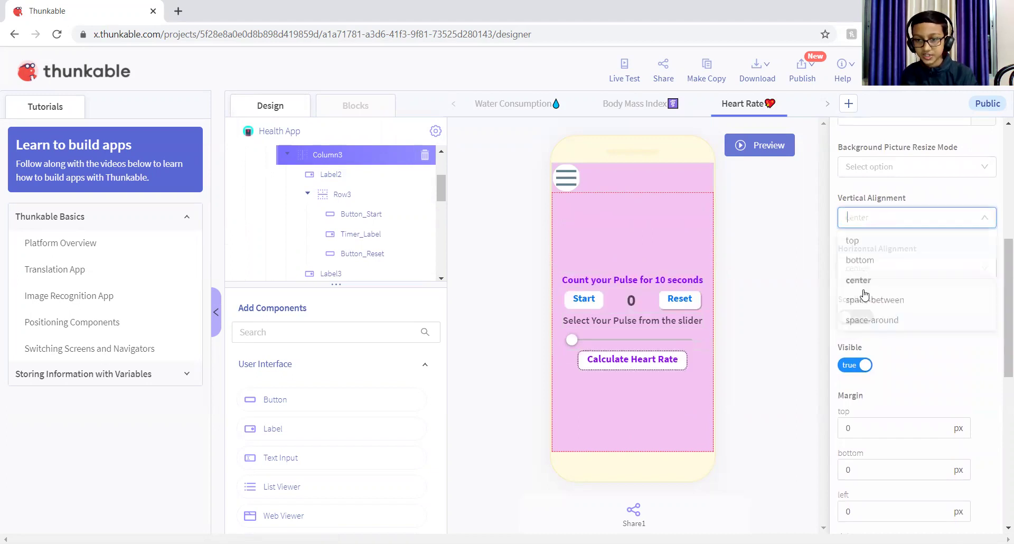
click(856, 325)
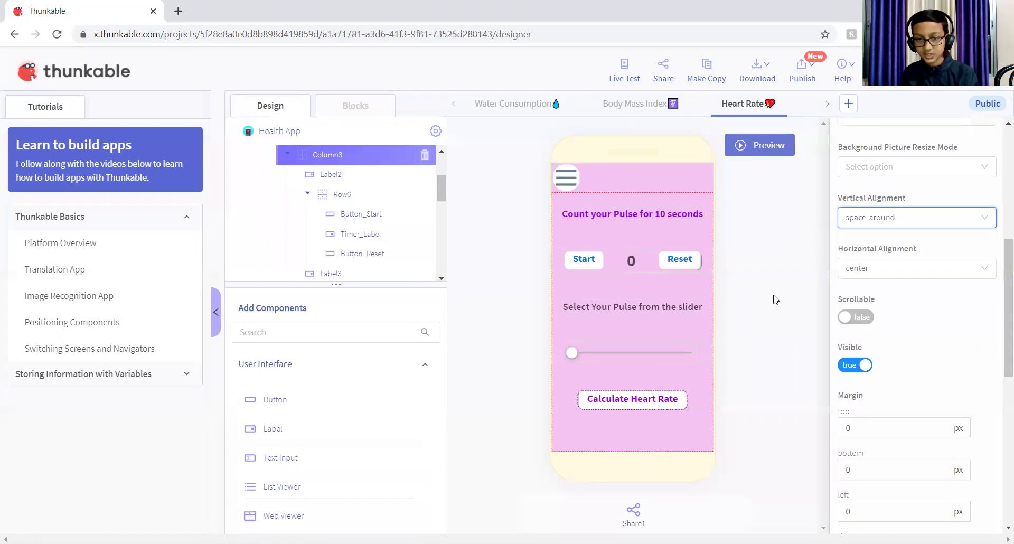
- Examine the properties of the pulse instruction label and the alignment settings of Row3, which holds the timer controls
click(310, 168)
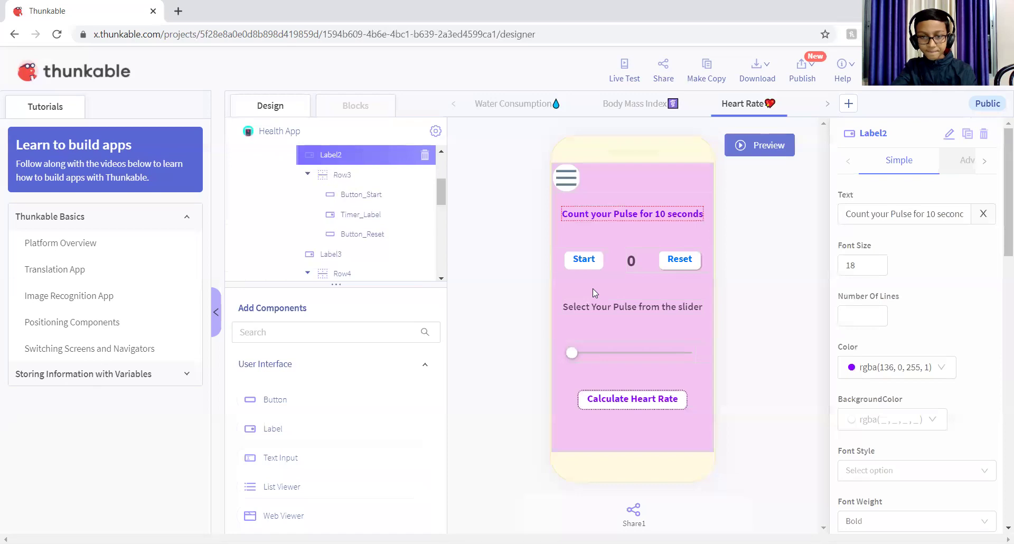
click(583, 273)
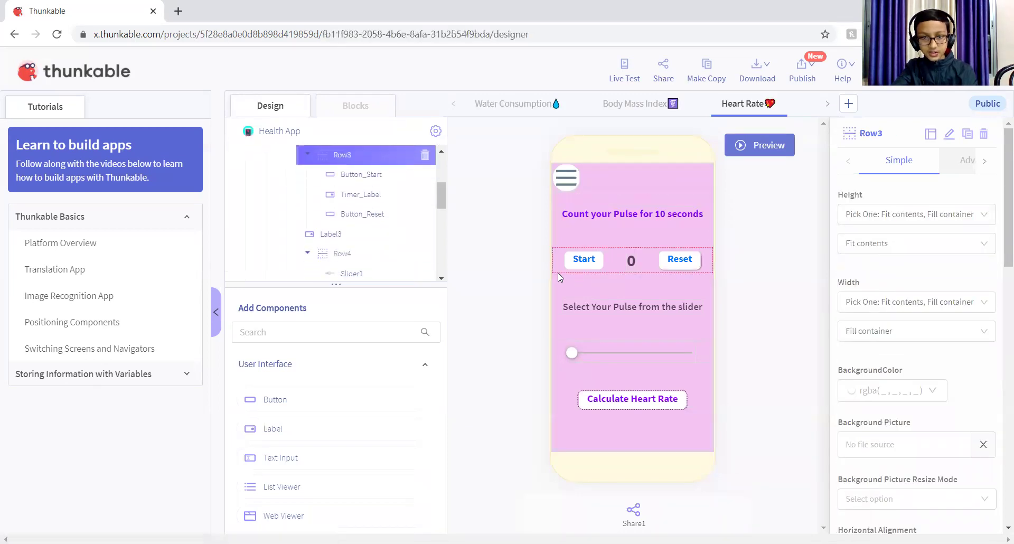
scroll(972, 284, down, 5)
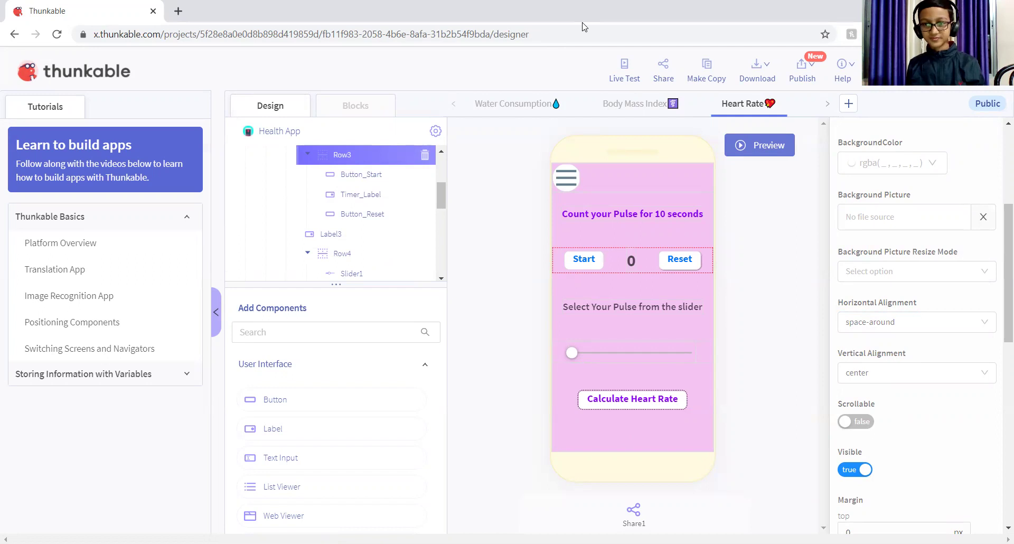
- Examine the Start button's text, font, color, border and other style properties
click(579, 260)
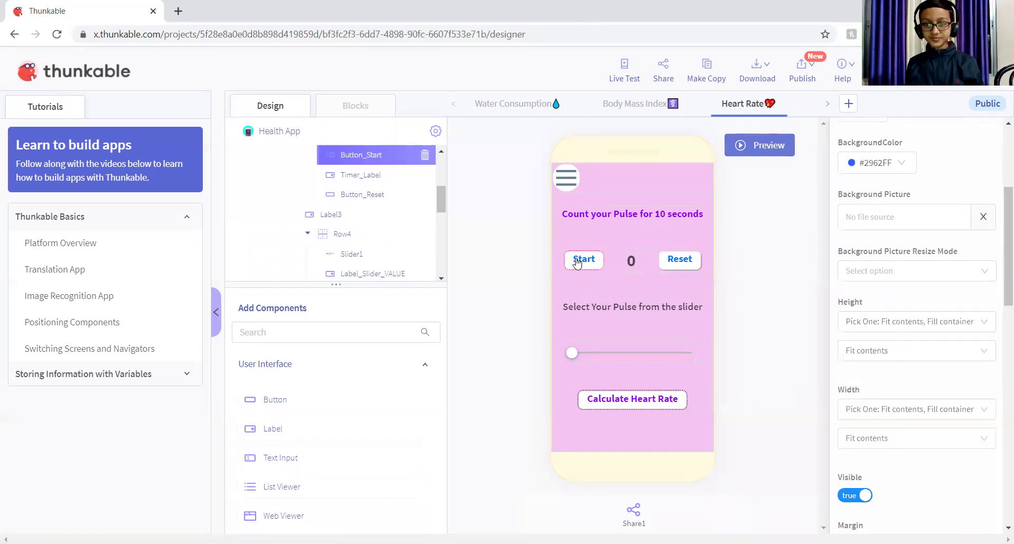
drag(1002, 249, 1002, 190)
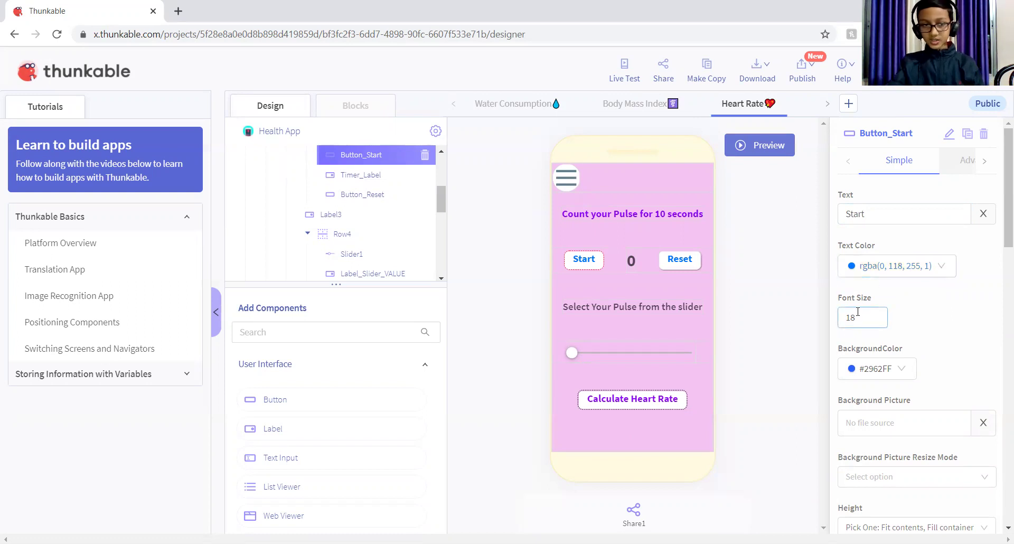
drag(999, 256, 950, 432)
scroll(945, 422, down, 5)
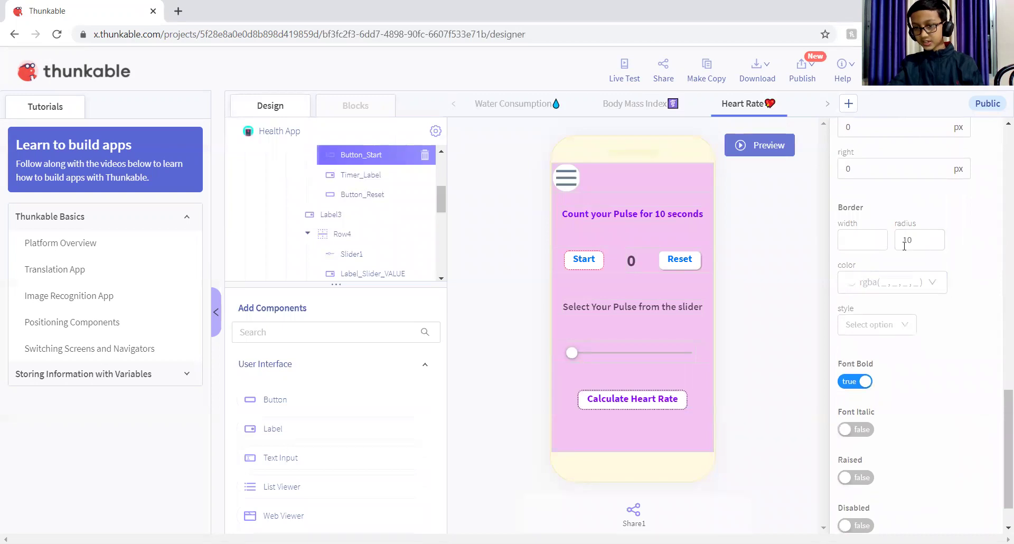
scroll(1000, 449, down, 1)
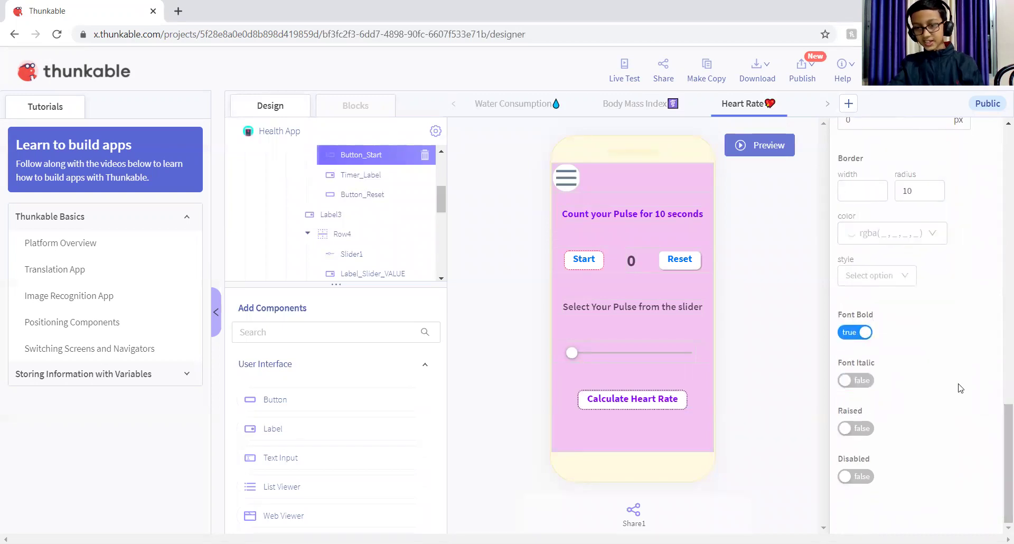
scroll(961, 388, up, 4)
scroll(1000, 235, up, 5)
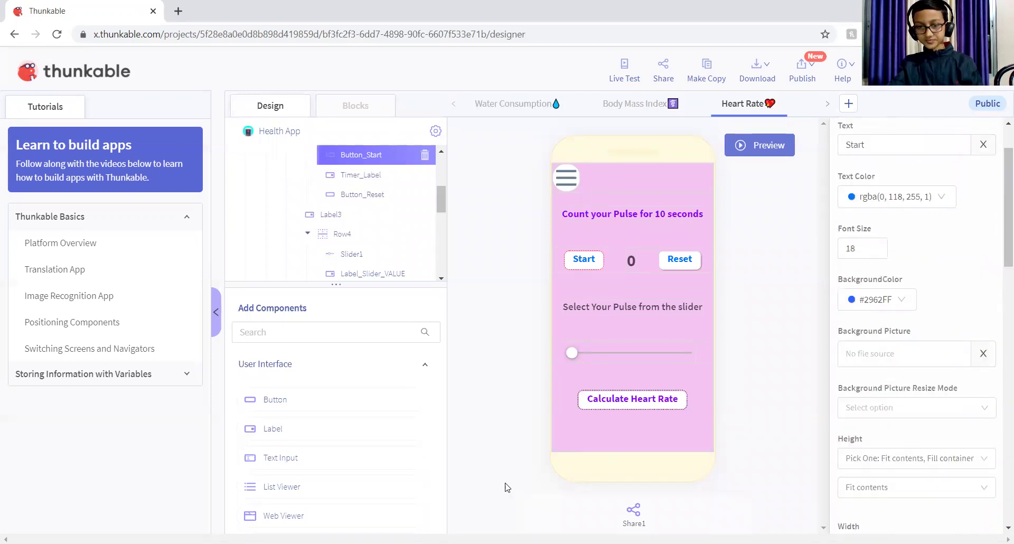
- Examine the text, font, margin and padding properties of Timer_Label
click(631, 262)
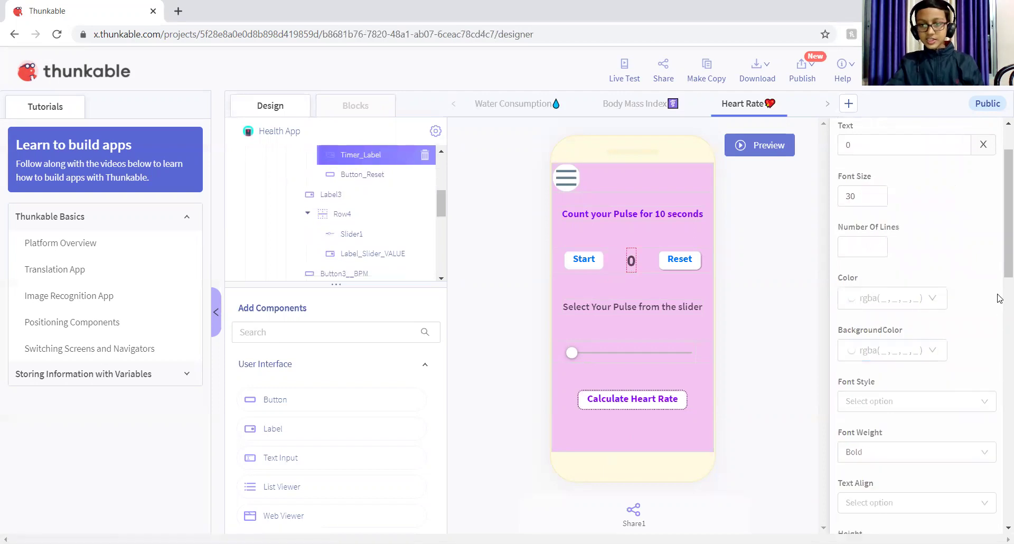
right_click(999, 233)
key(Escape)
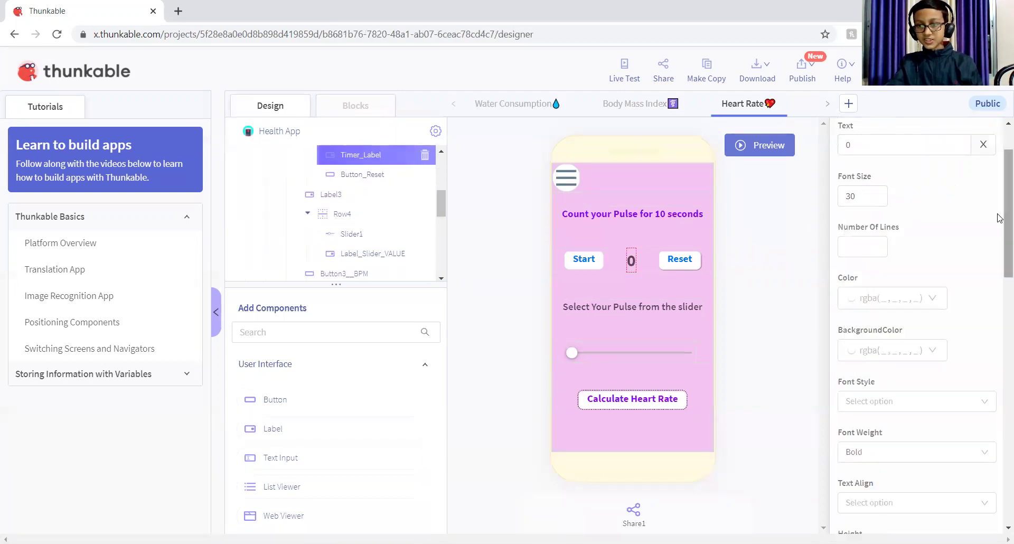
scroll(1000, 201, up, 2)
scroll(999, 212, down, 15)
scroll(1000, 296, up, 8)
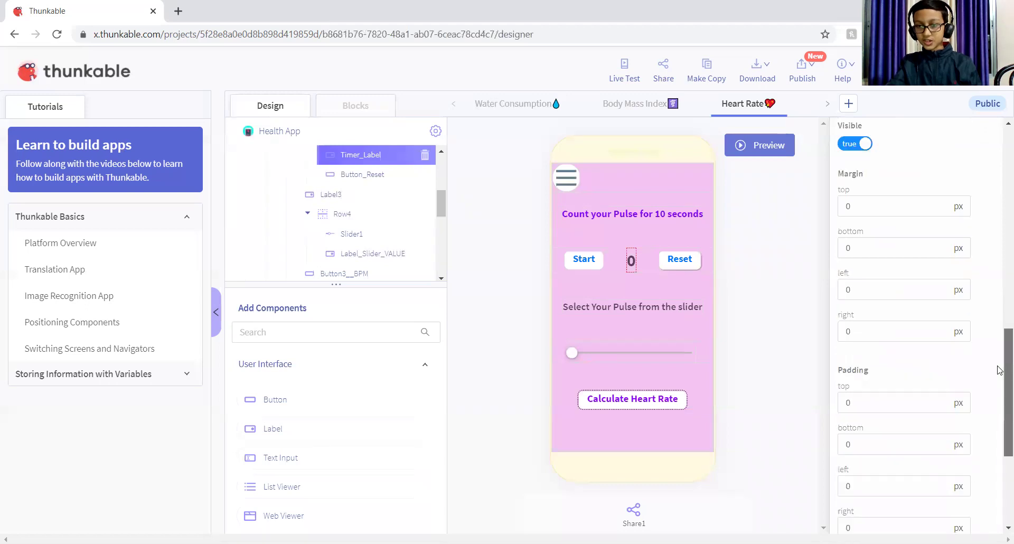
scroll(999, 308, up, 3)
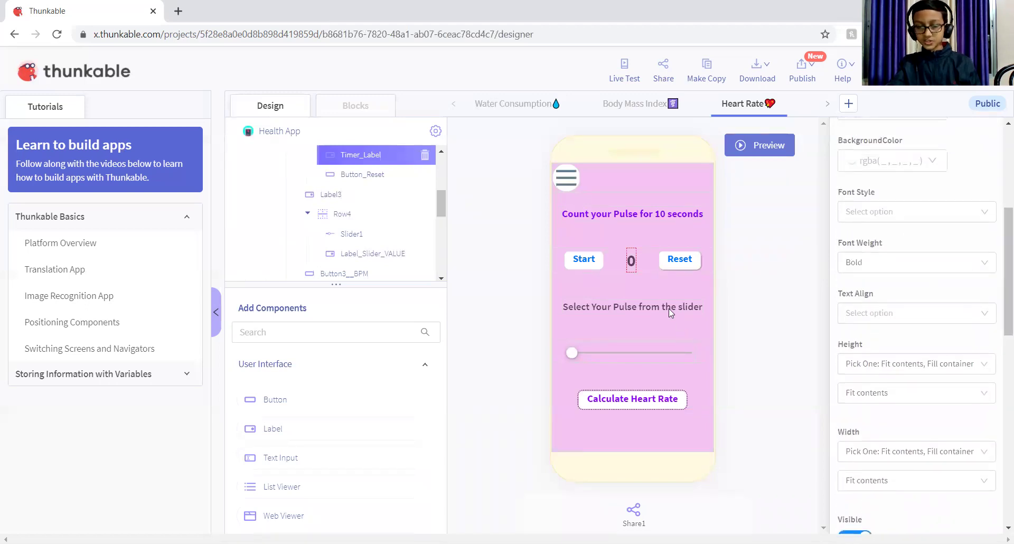
- Examine the Reset button's size, border and font properties, and reselect Row3
click(664, 264)
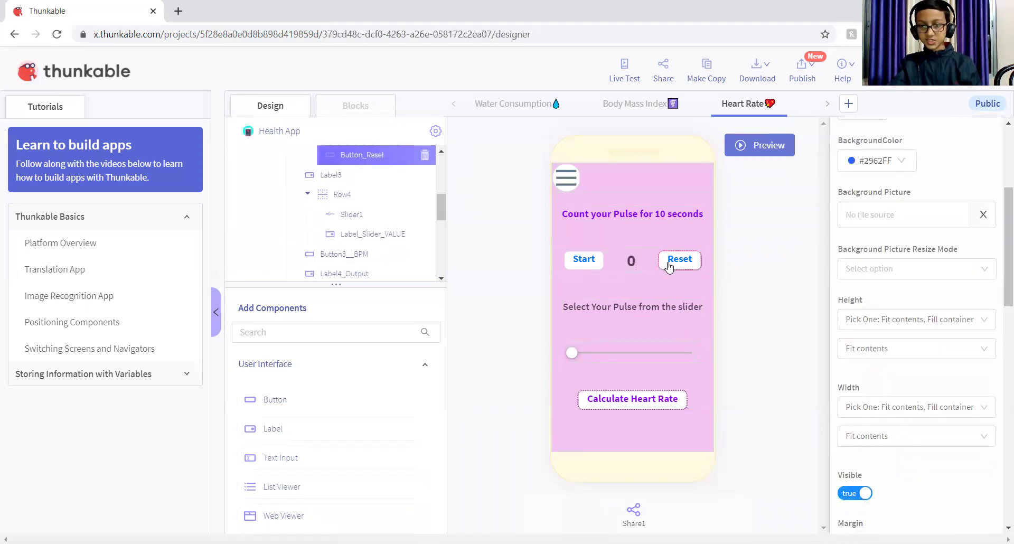
scroll(998, 253, down, 10)
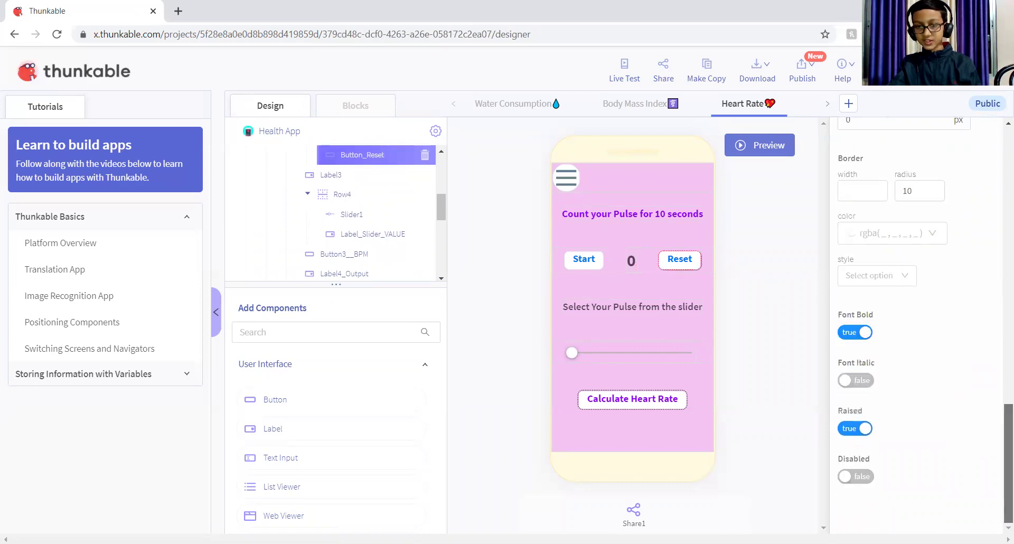
scroll(998, 220, up, 10)
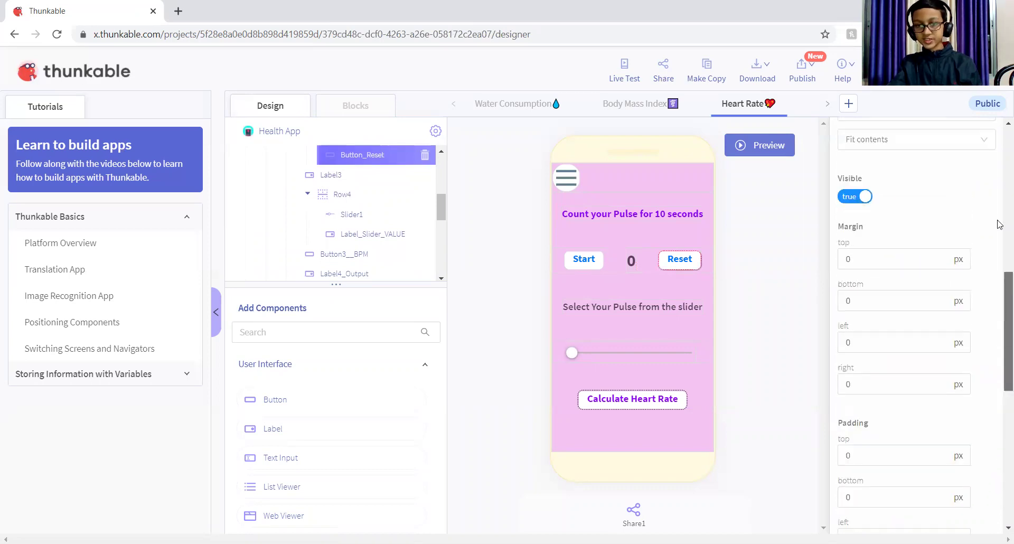
click(648, 264)
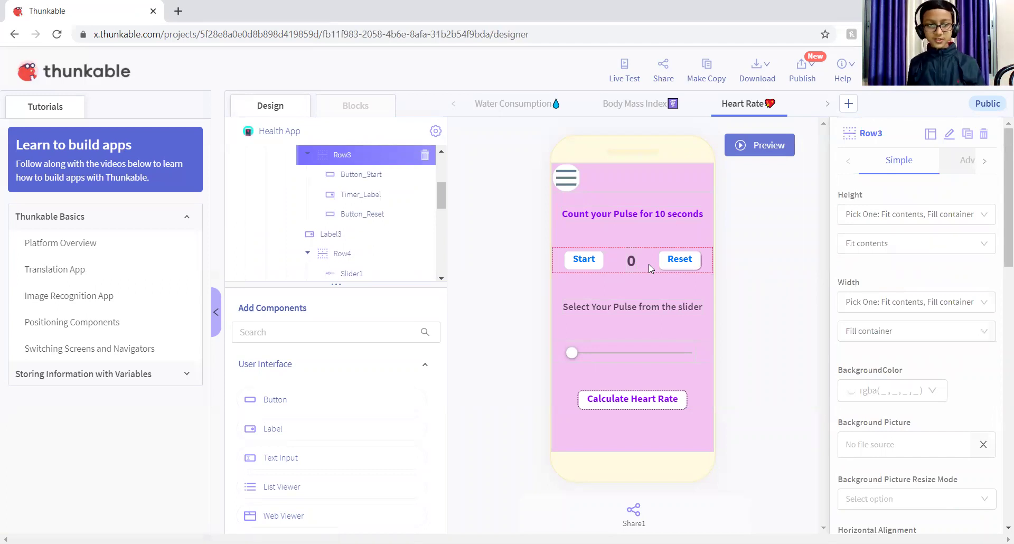
- View the properties of the "Select Your Pulse from the slider" label and search the available components for "slide"
click(584, 300)
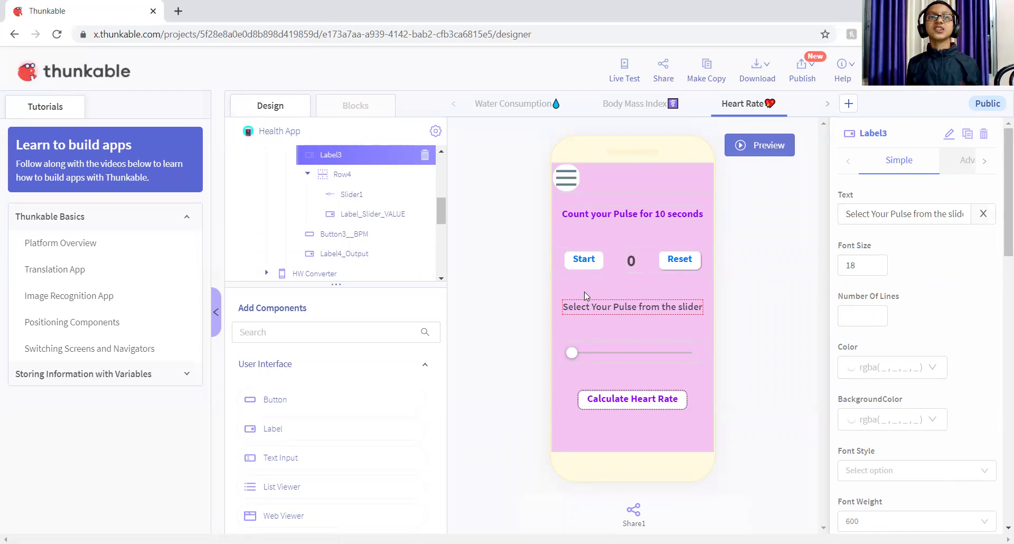
click(294, 336)
text(slide)
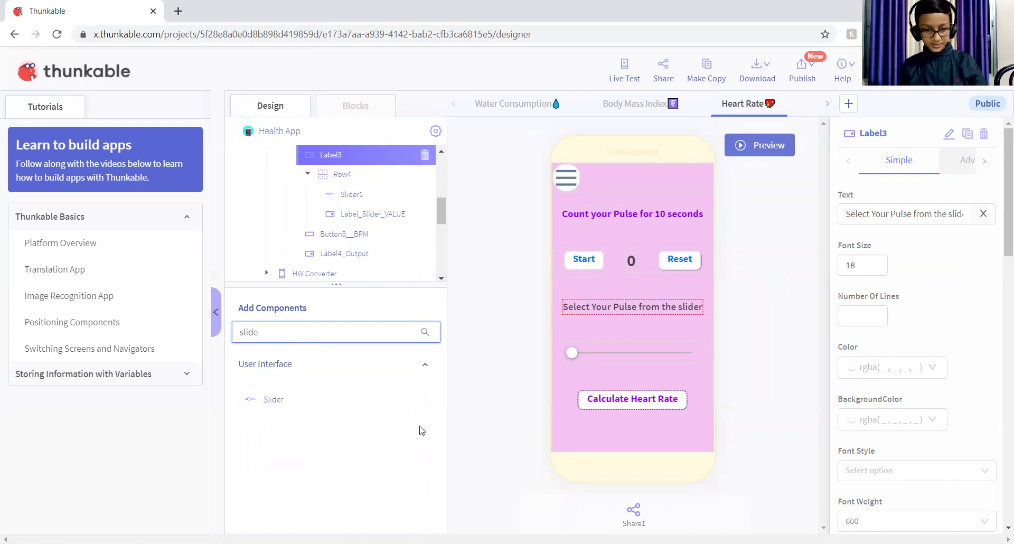
click(413, 399)
click(471, 424)
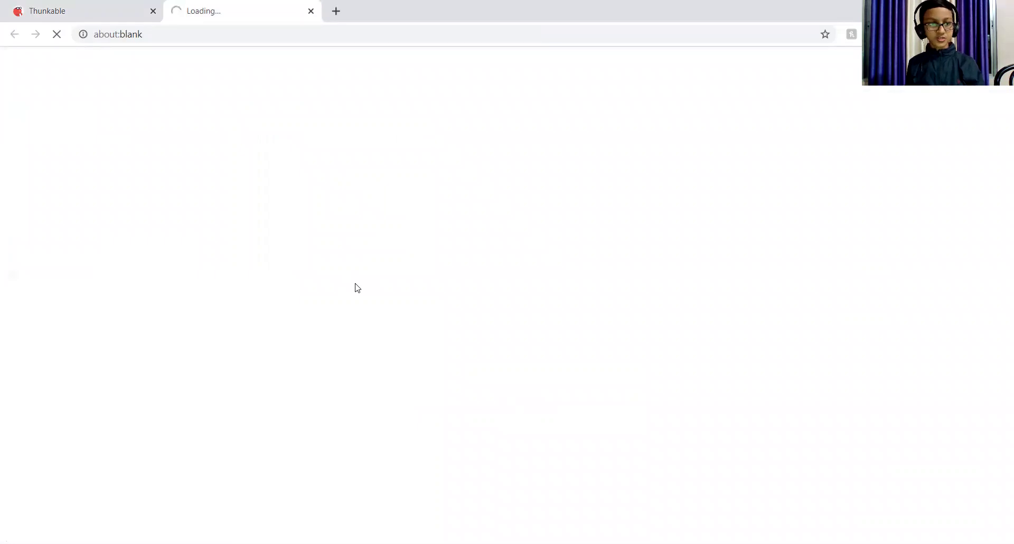
key(ctrl+w)
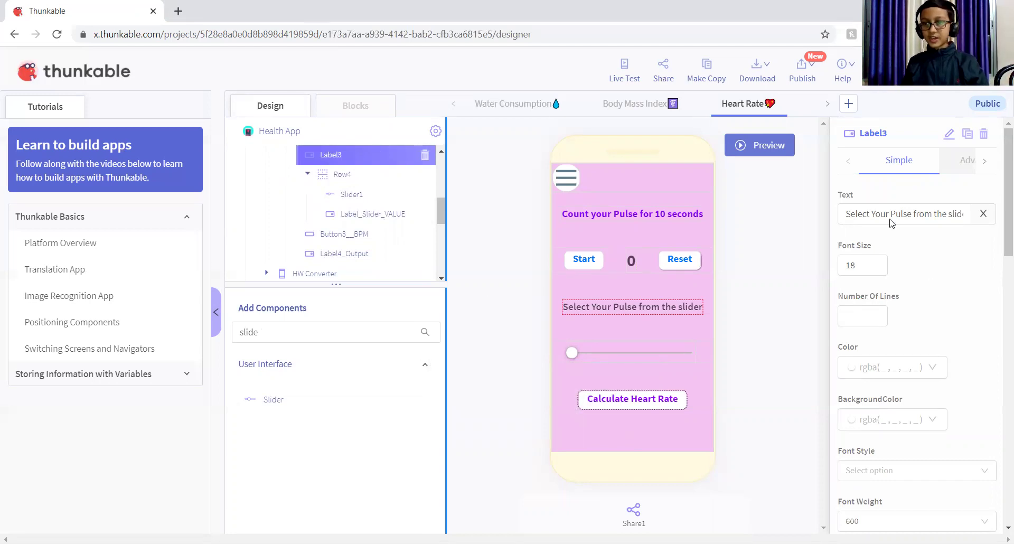
- Examine the minimum, maximum and starting value properties of Slider1
click(628, 353)
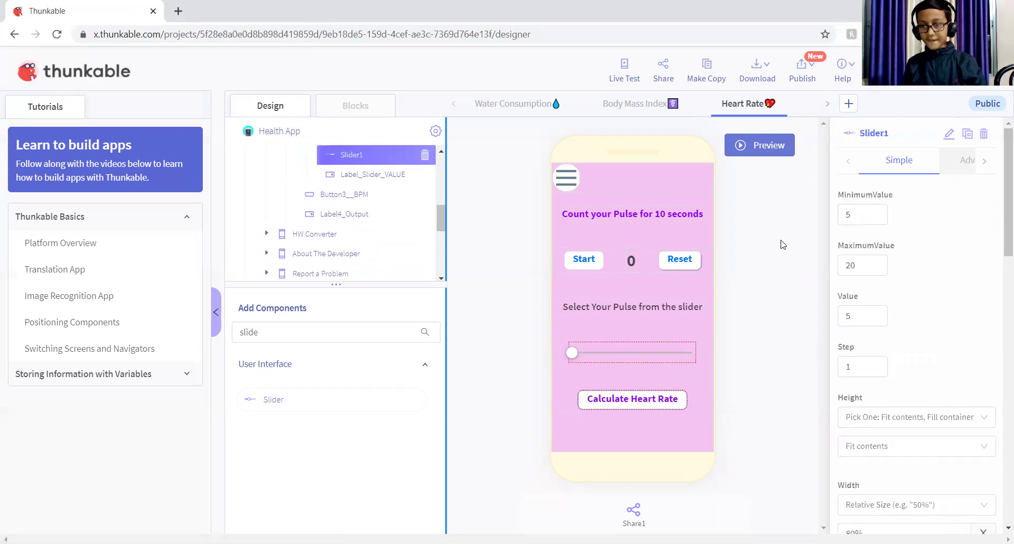
click(863, 269)
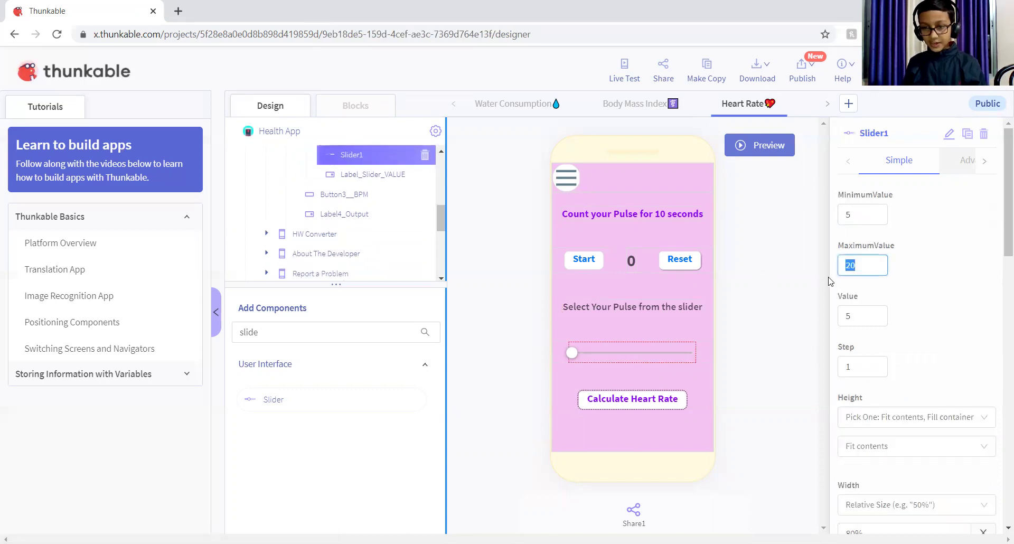
click(793, 286)
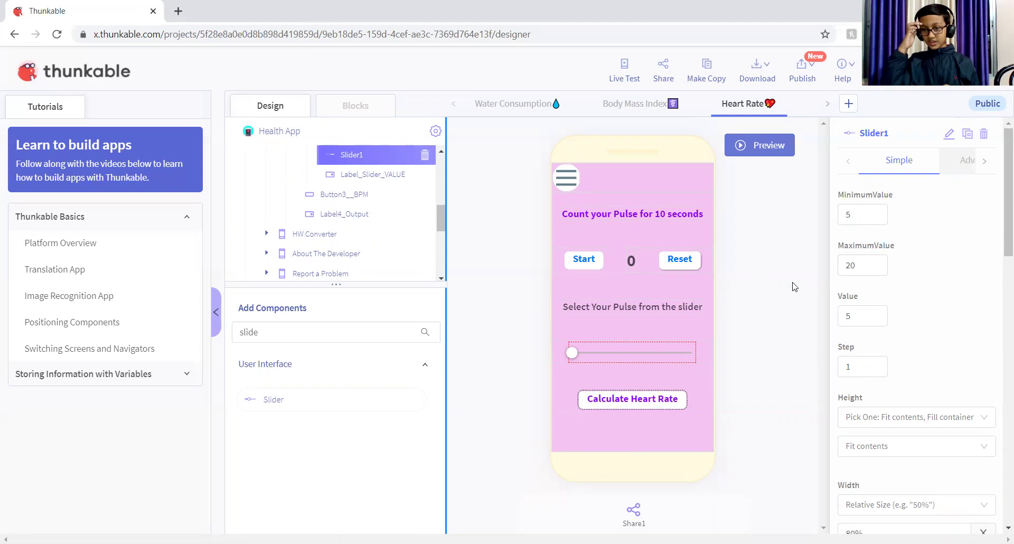
double_click(847, 316)
click(796, 332)
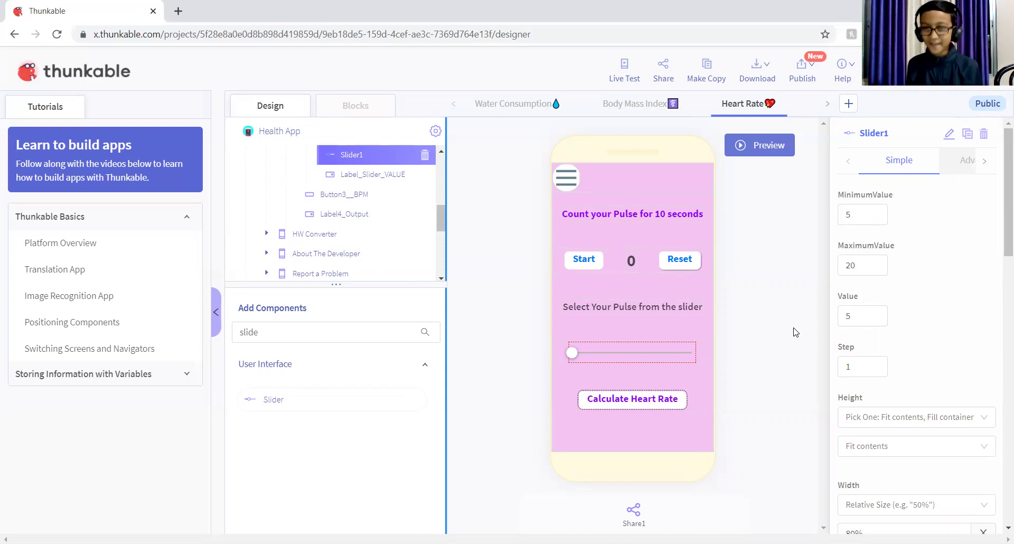
click(867, 207)
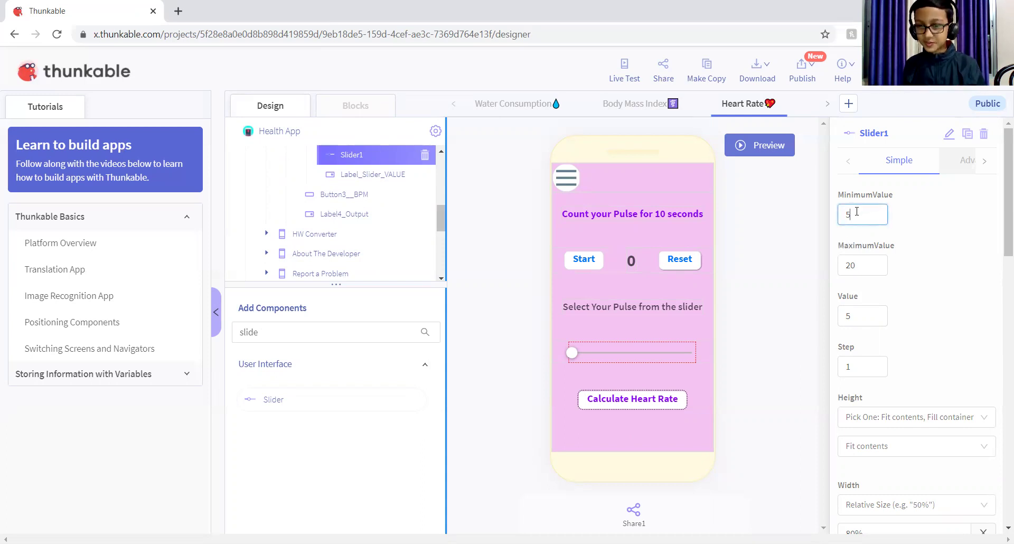
click(767, 339)
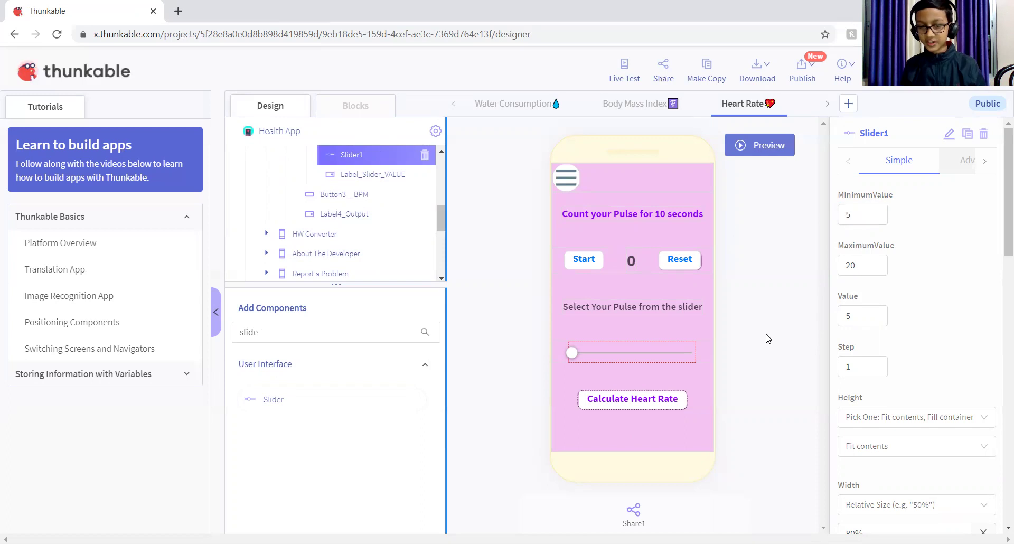
click(851, 316)
drag(851, 315, 842, 317)
click(739, 296)
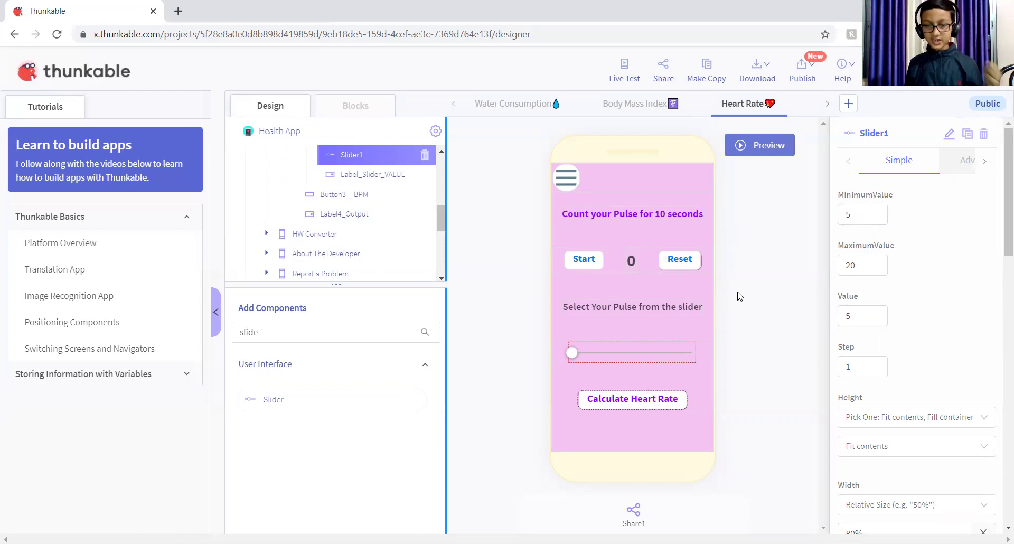
- Examine the Step property of Slider1
click(851, 366)
drag(852, 366, 845, 366)
click(802, 355)
click(849, 366)
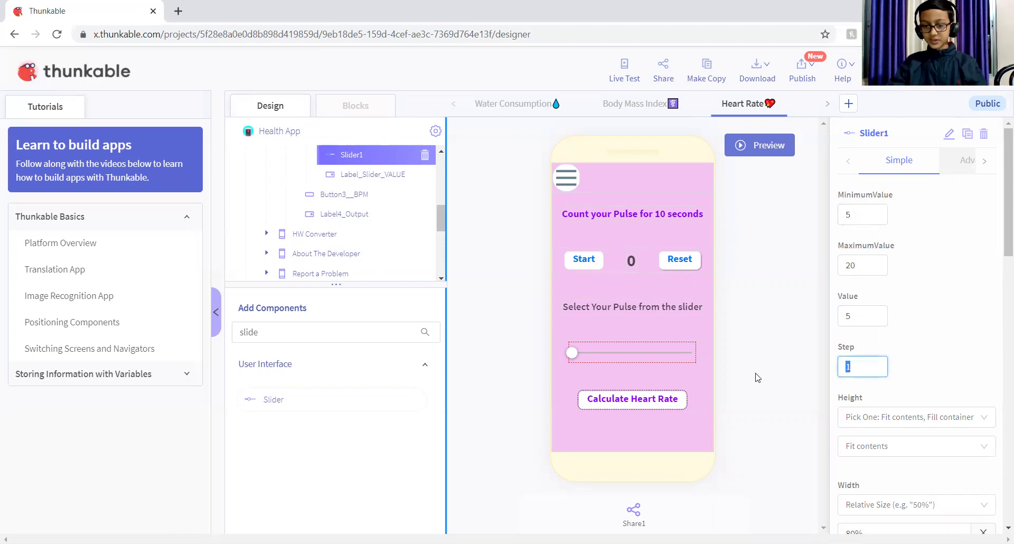
click(758, 377)
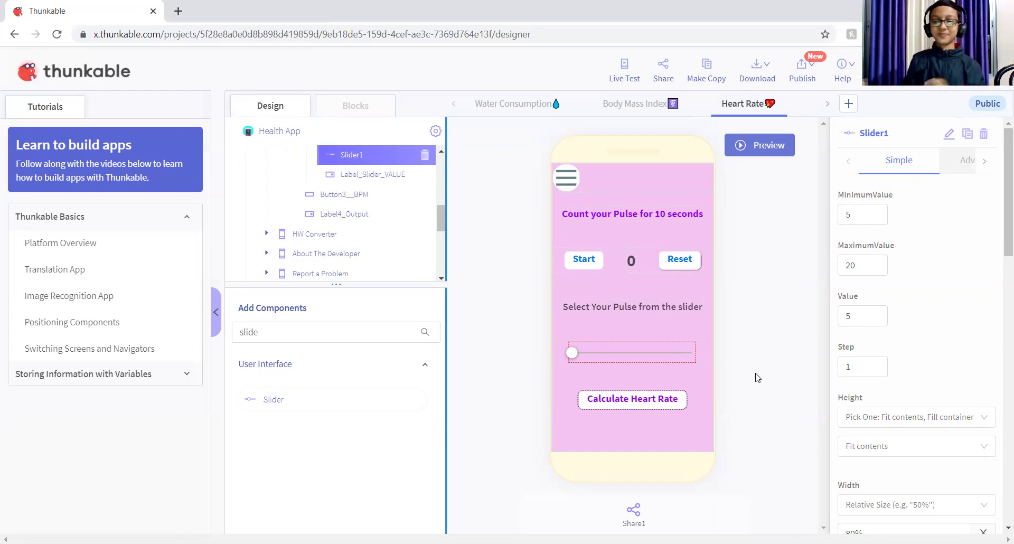
double_click(848, 366)
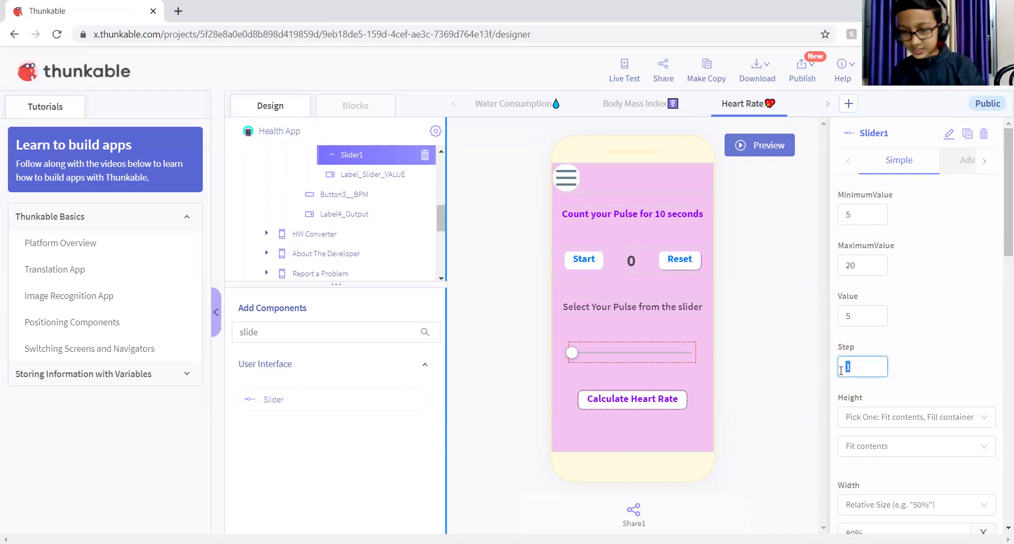
click(827, 379)
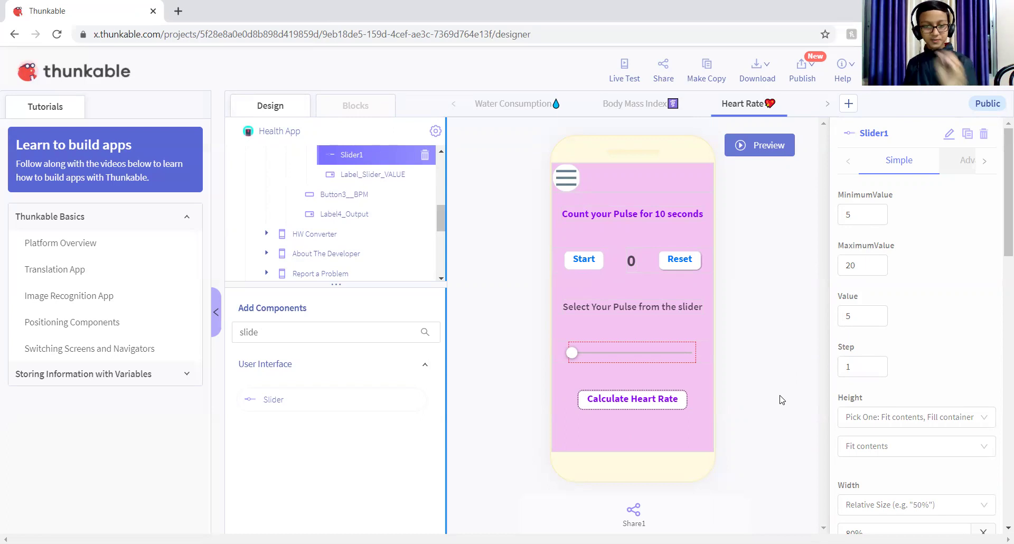
- Examine the size, alignment, margin and padding properties of Row4, which holds the slider
click(624, 404)
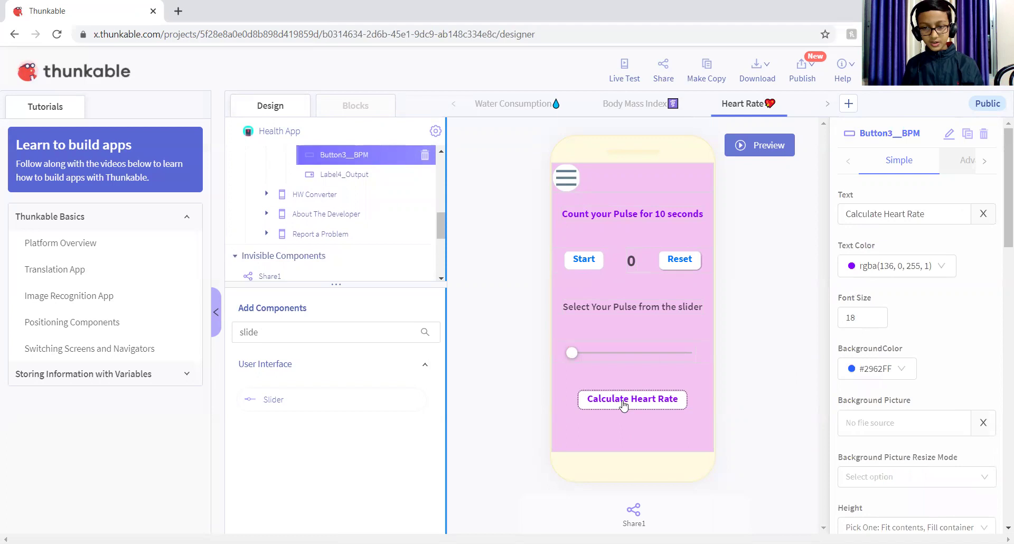
click(620, 347)
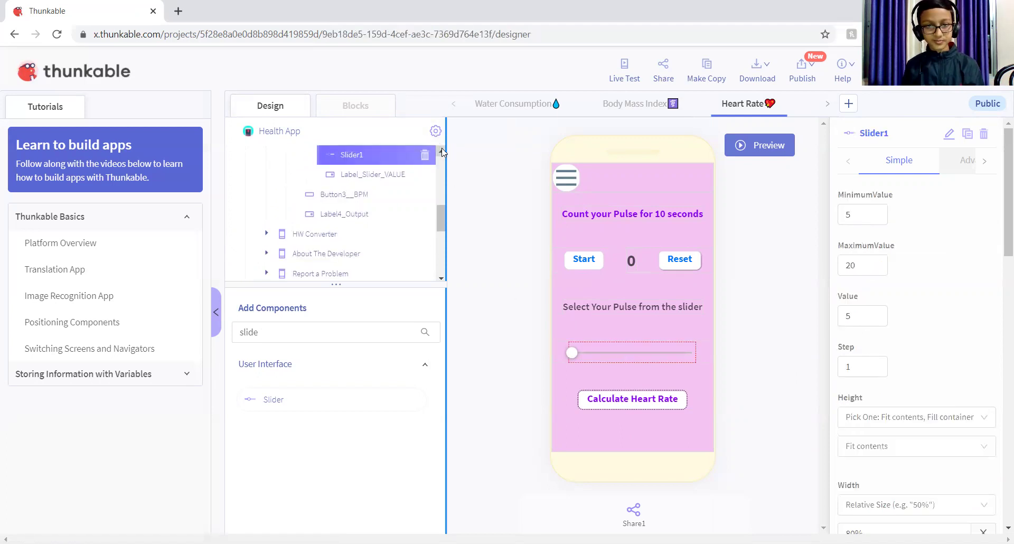
scroll(443, 152, up, 1)
click(380, 189)
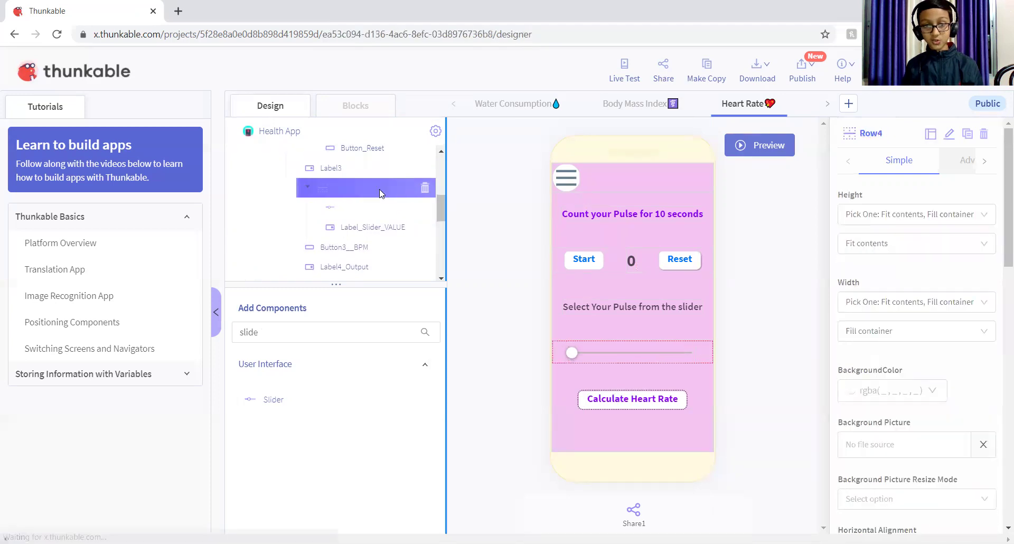
scroll(999, 369, down, 8)
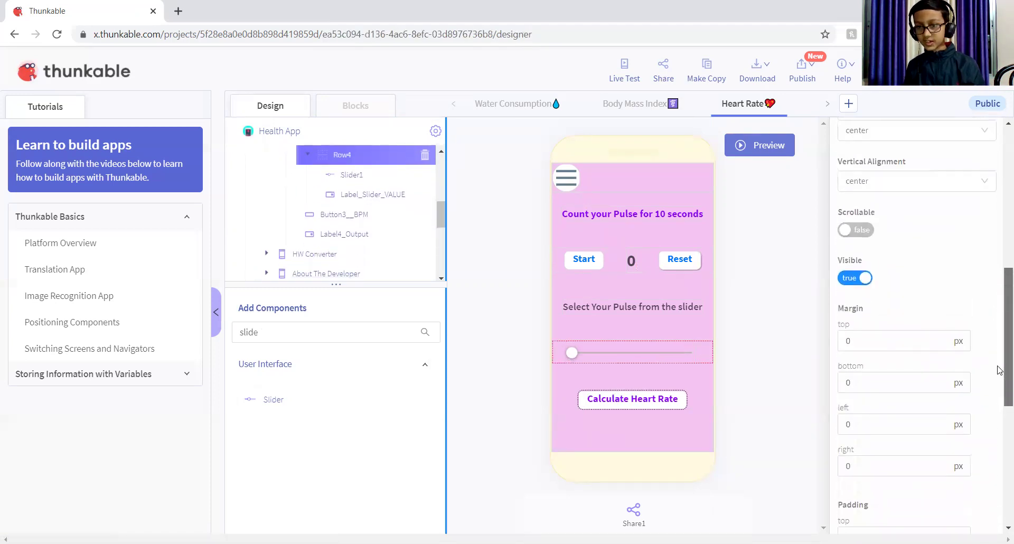
scroll(1000, 370, up, 2)
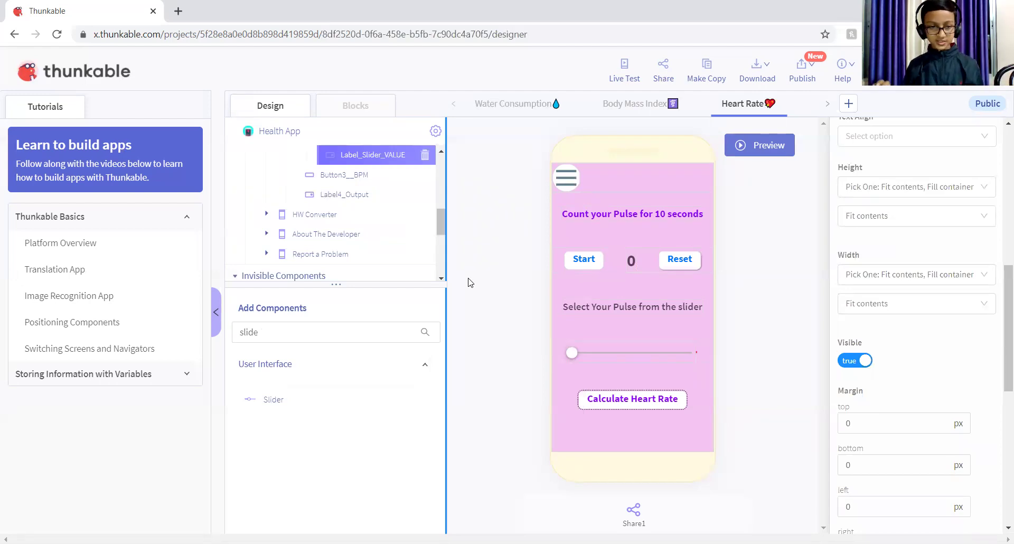
- View the properties of the Calculate Heart Rate button and examine those of Label4_Output
click(634, 401)
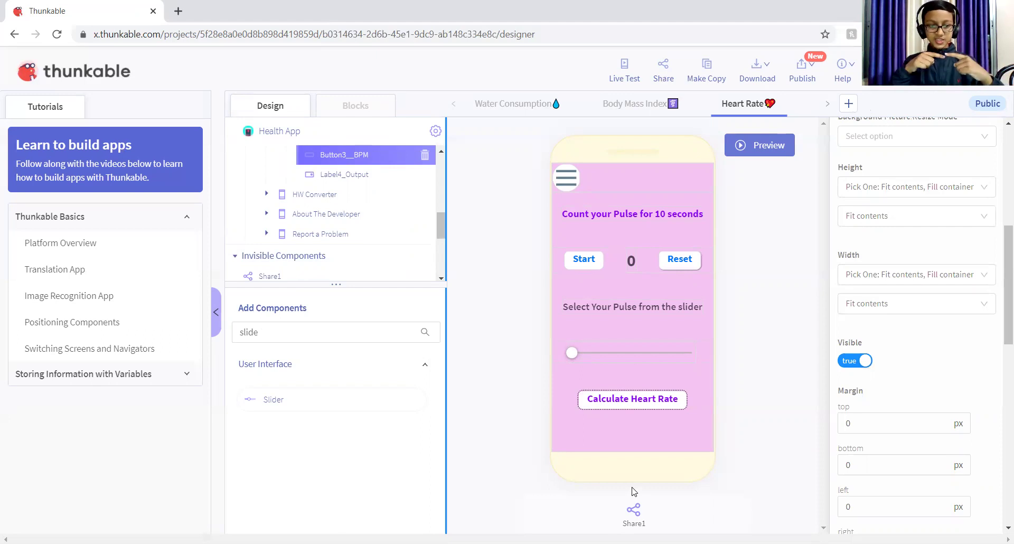
click(344, 175)
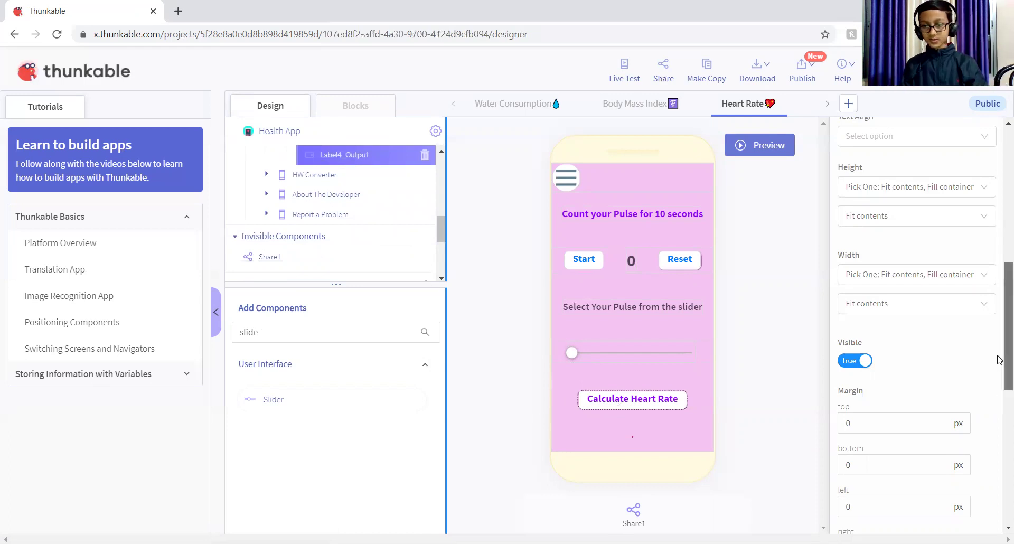
click(877, 271)
click(811, 271)
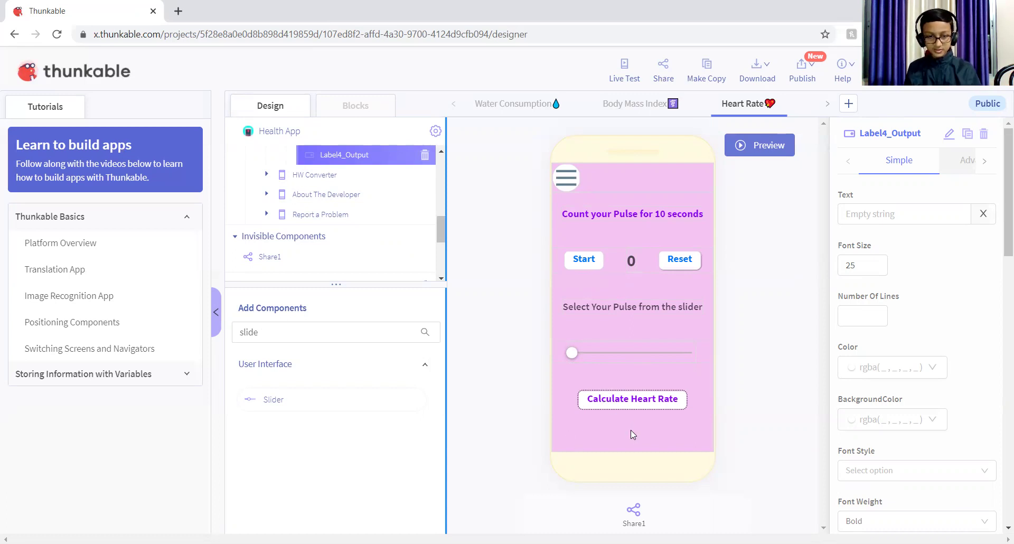
- Open the Heart Rate screen's blocks and move the Button_Reset click block further below the Button_Start block
click(579, 266)
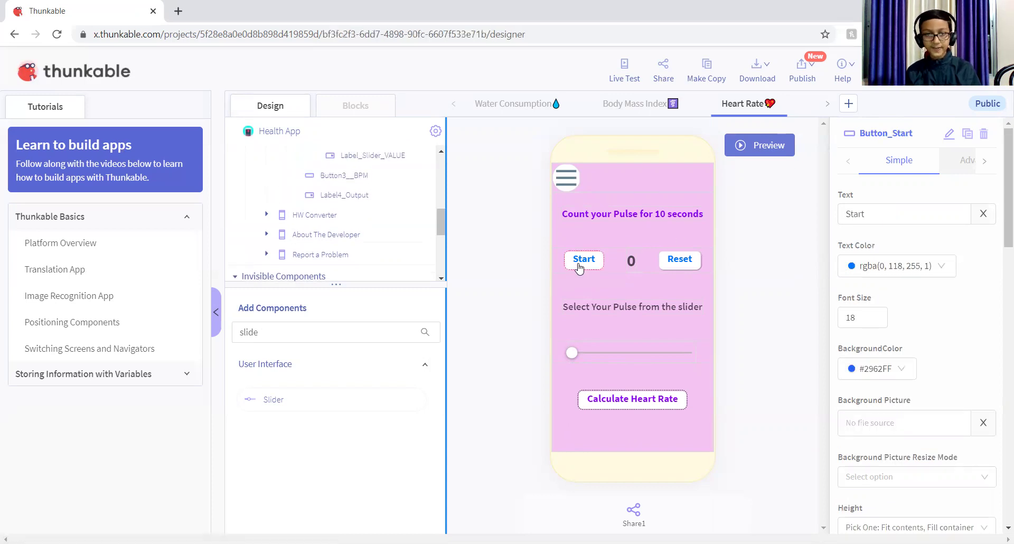
click(352, 107)
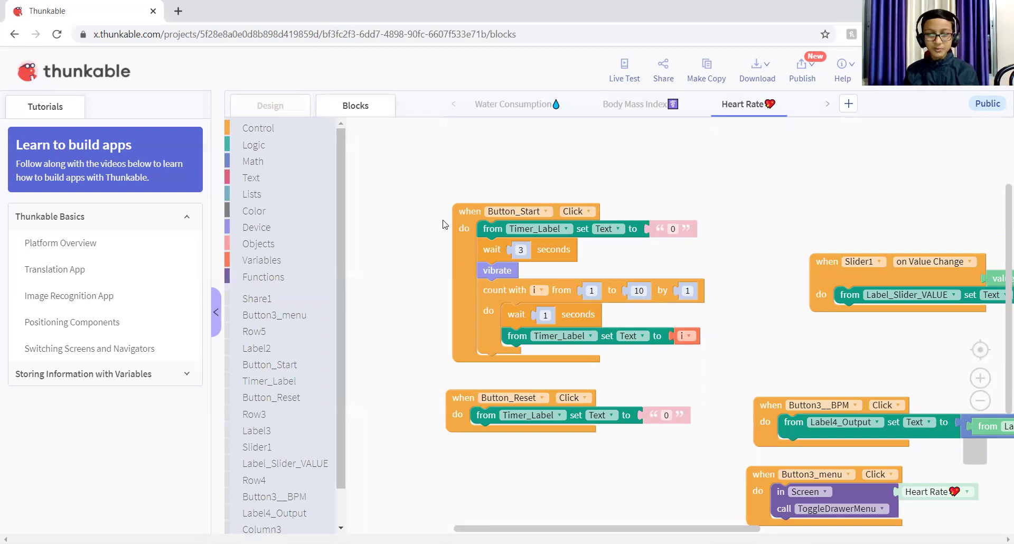
drag(456, 408, 461, 520)
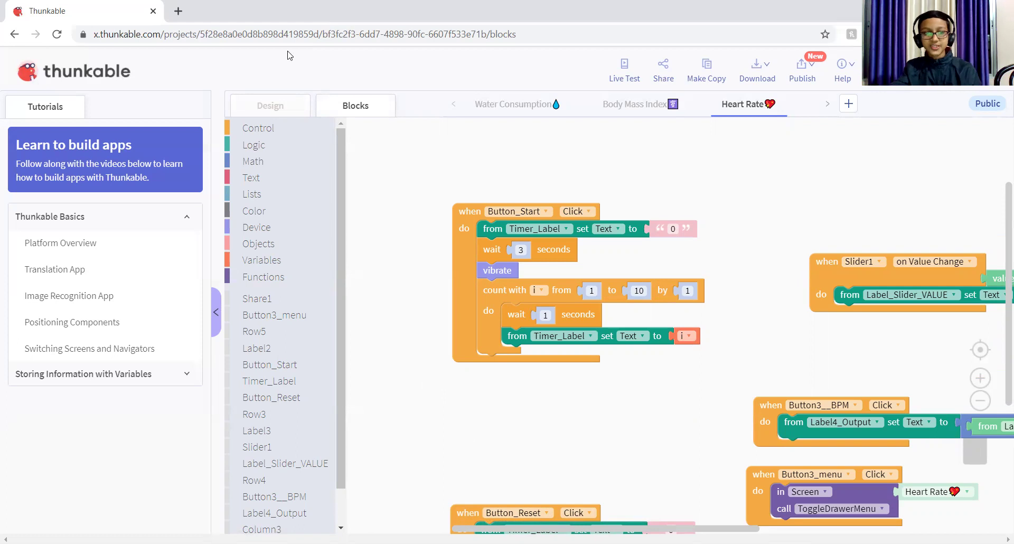
- Review the Start button in the screen design, then highlight the 3-second wait block in its click event
click(269, 104)
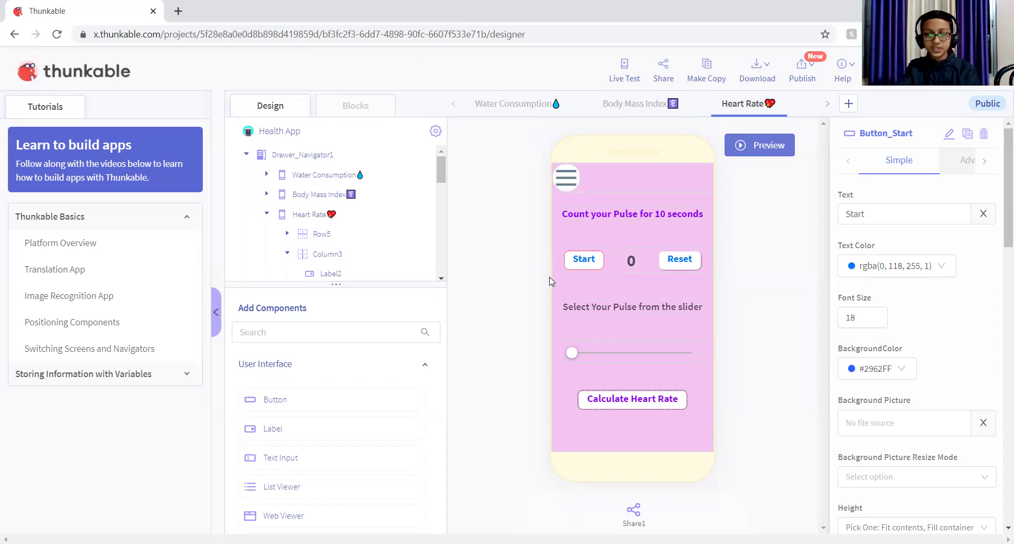
click(347, 113)
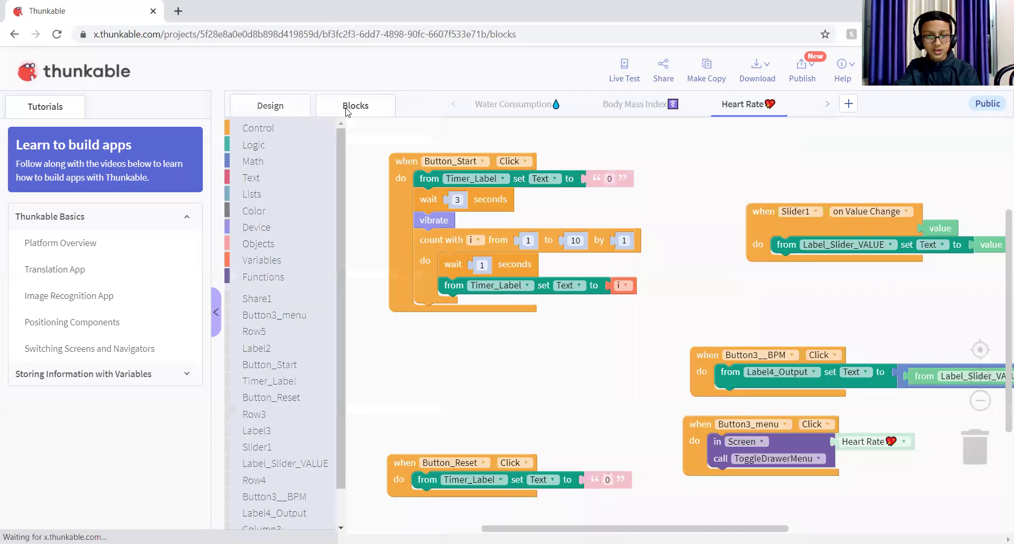
click(428, 196)
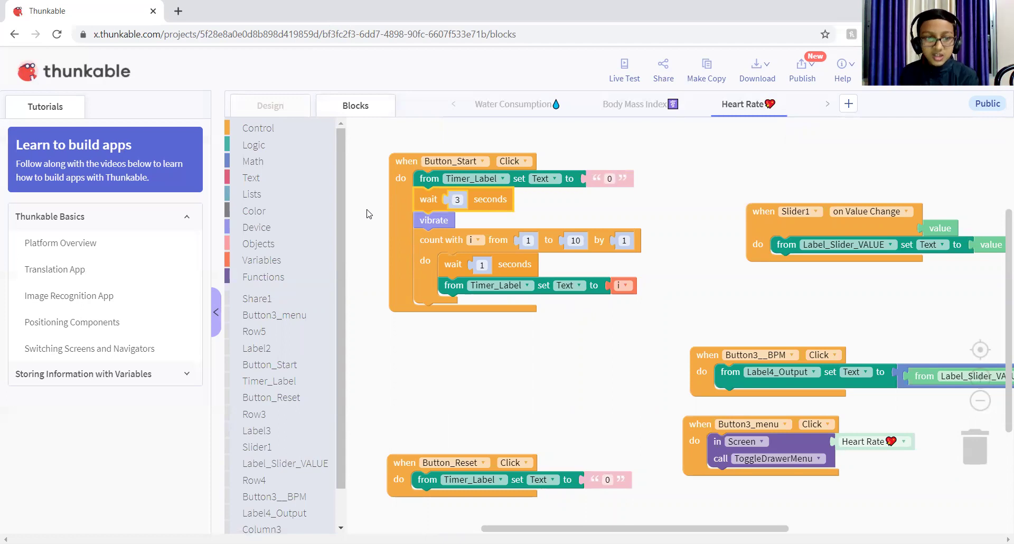
- Add a separate "count with i from 1 to 10 by 1" loop in the empty workspace beside the Button_Start block
scroll(555, 328, left, 5)
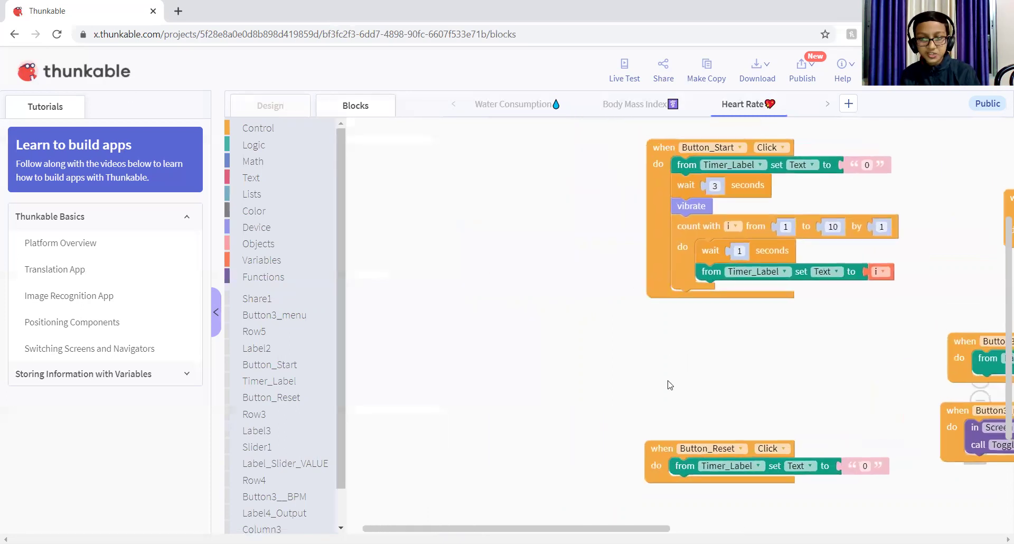
click(255, 128)
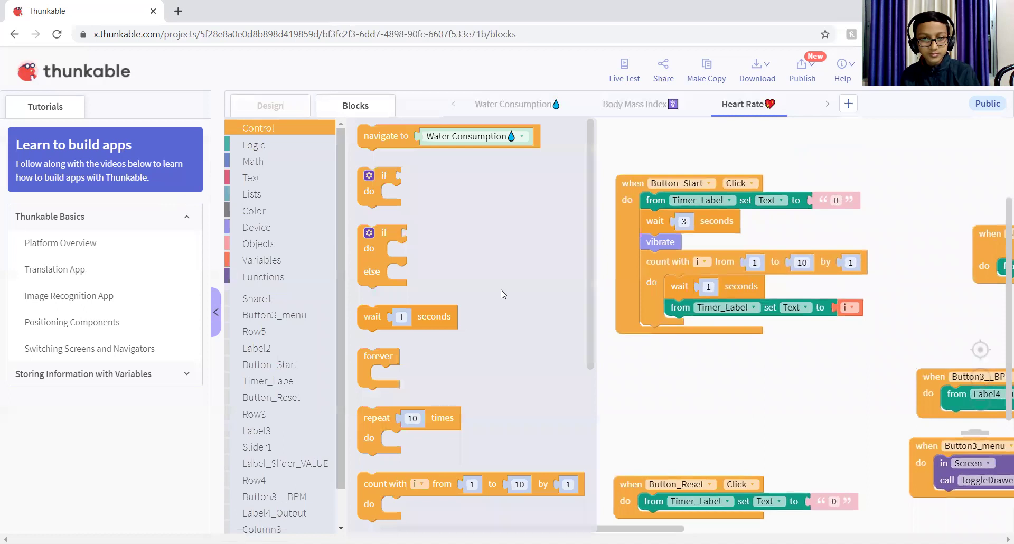
scroll(375, 485, down, 3)
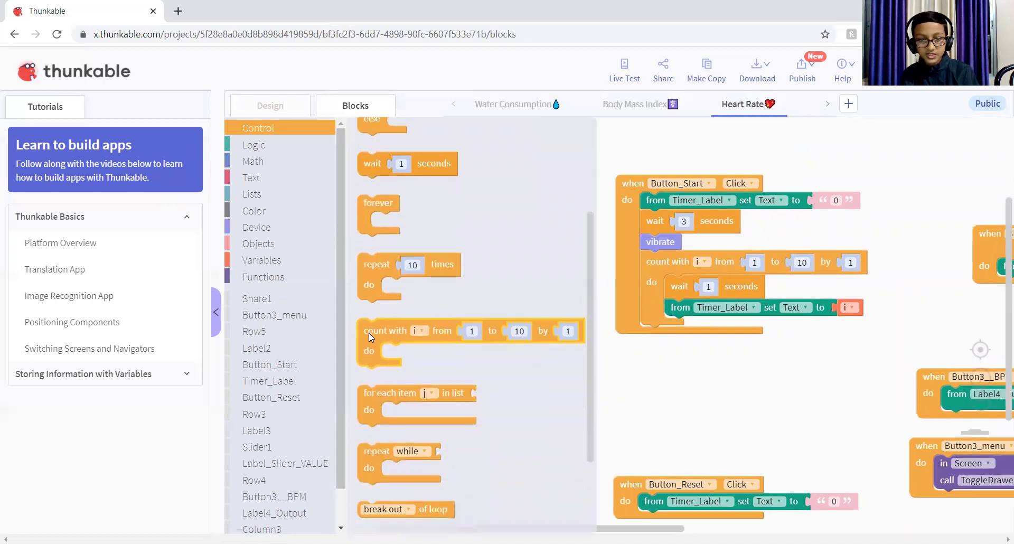
drag(393, 338, 385, 265)
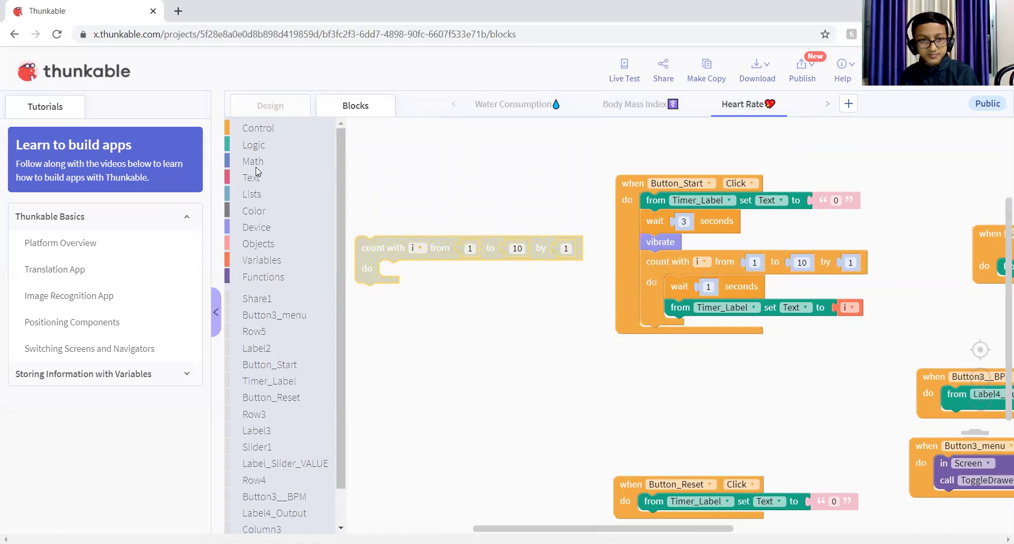
click(260, 127)
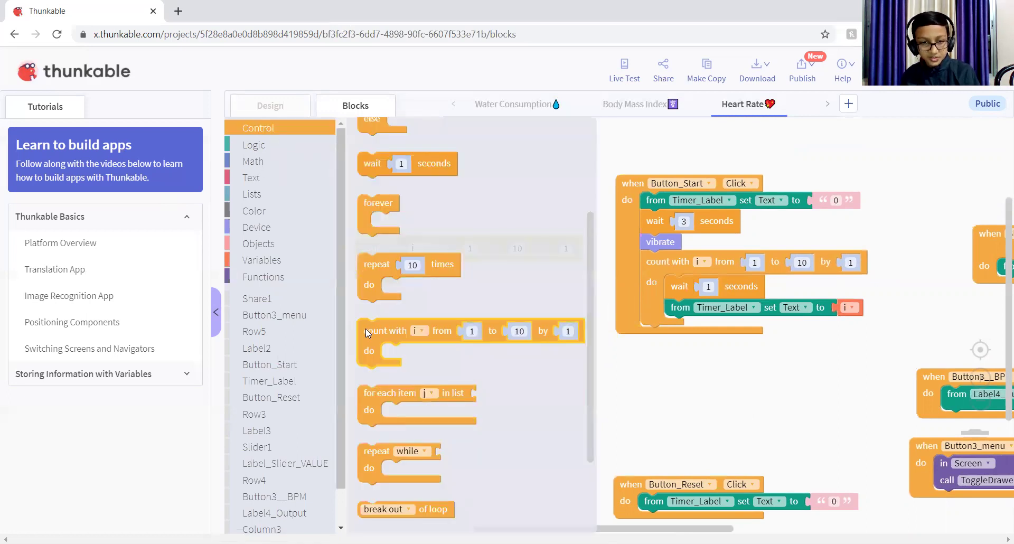
click(653, 367)
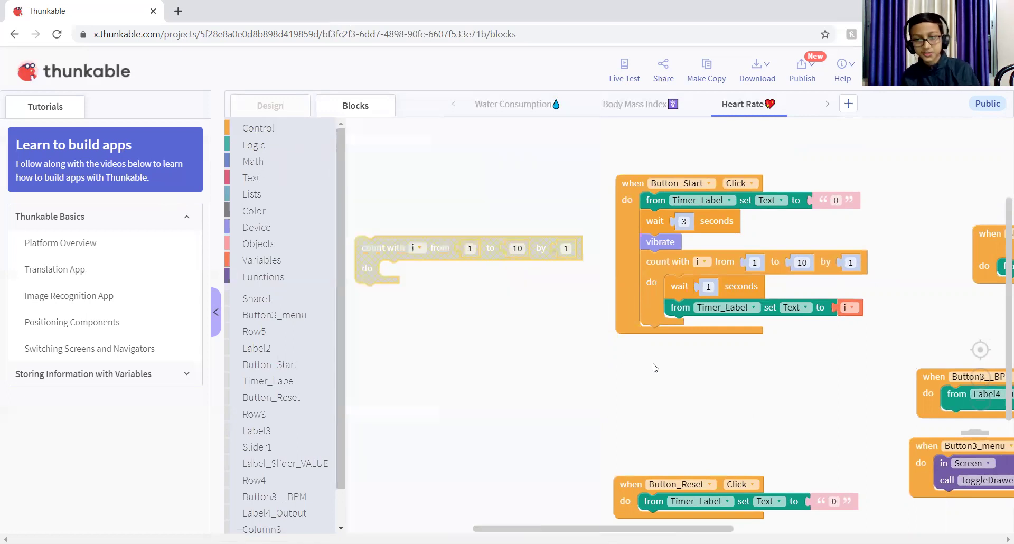
- Shift the Button_Start click block slightly upward and view the variable options of the detached count loop
drag(460, 353, 576, 376)
drag(733, 326, 740, 307)
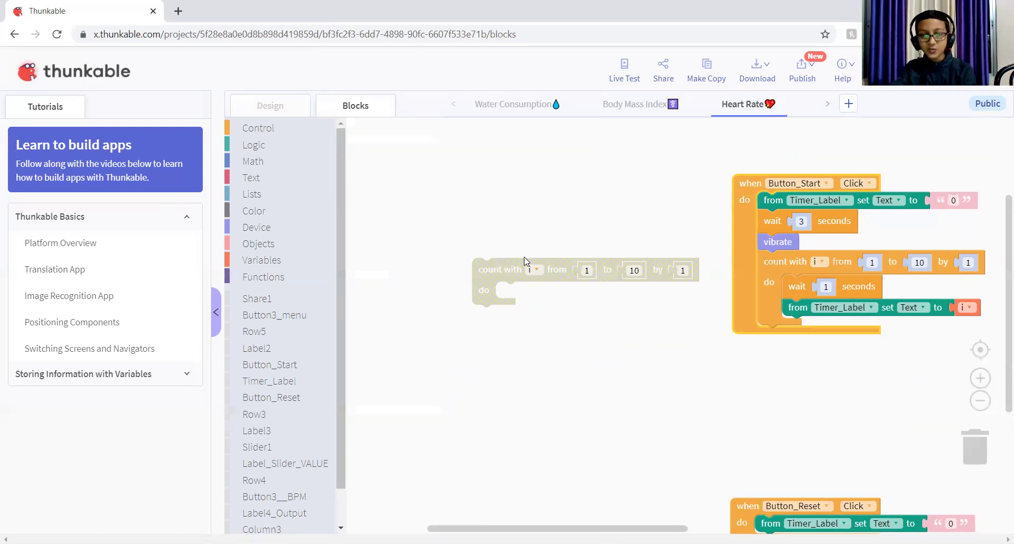
click(532, 270)
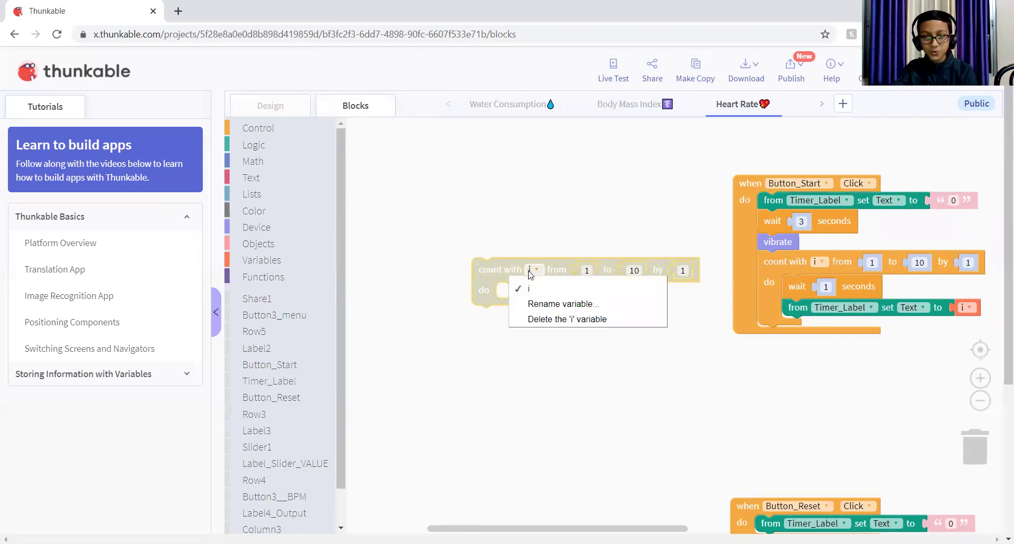
click(520, 375)
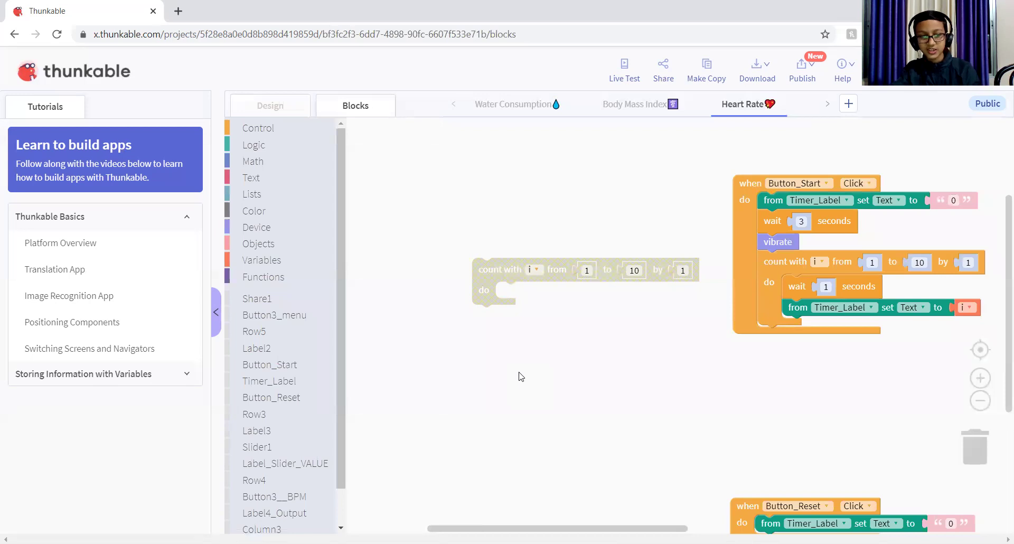